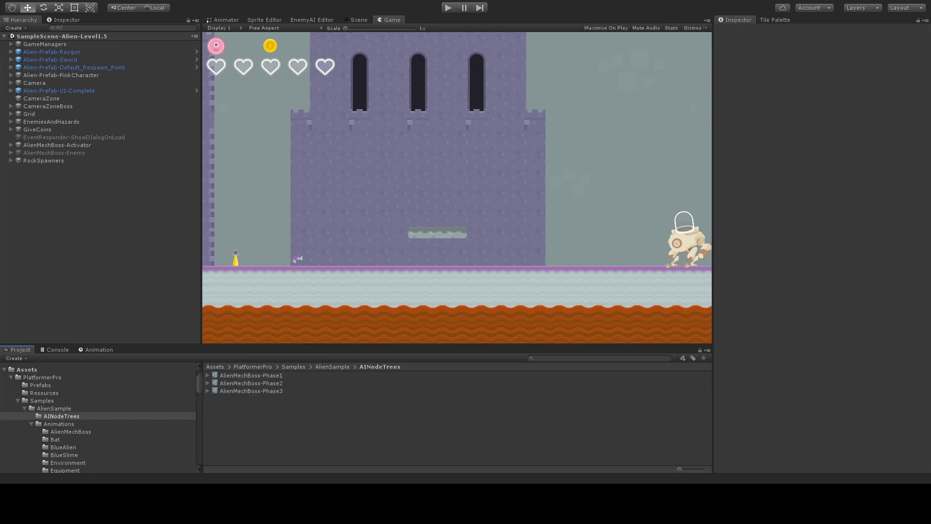
# Step: Inspect the AlienMechBoss-Enemy object's components and locate the graph assets assigned to its AI phases
pyautogui.click(11, 153)
pyautogui.click(49, 152)
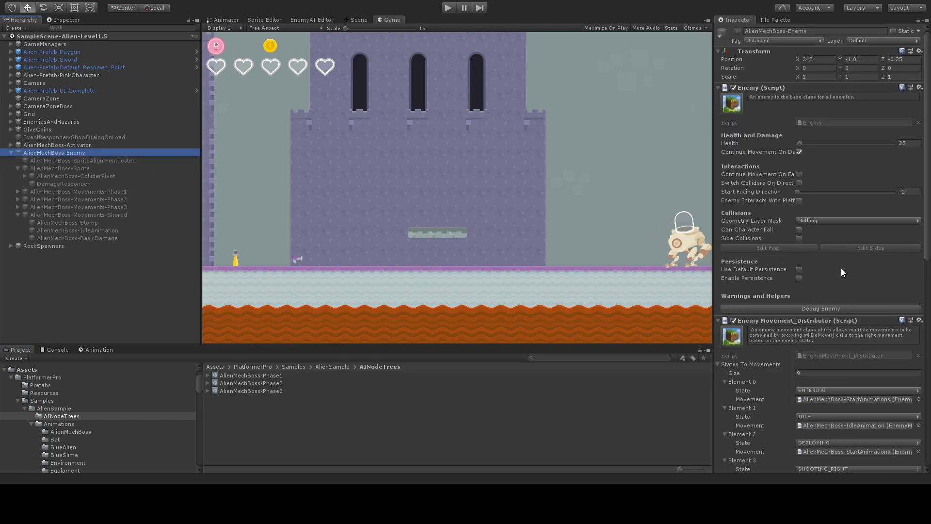
pyautogui.scroll(-15, 841, 269)
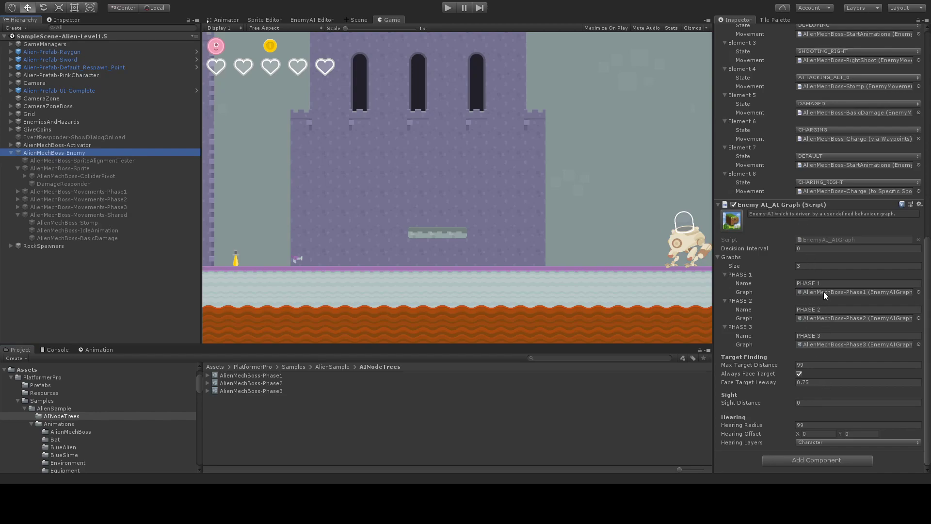
pyautogui.click(846, 320)
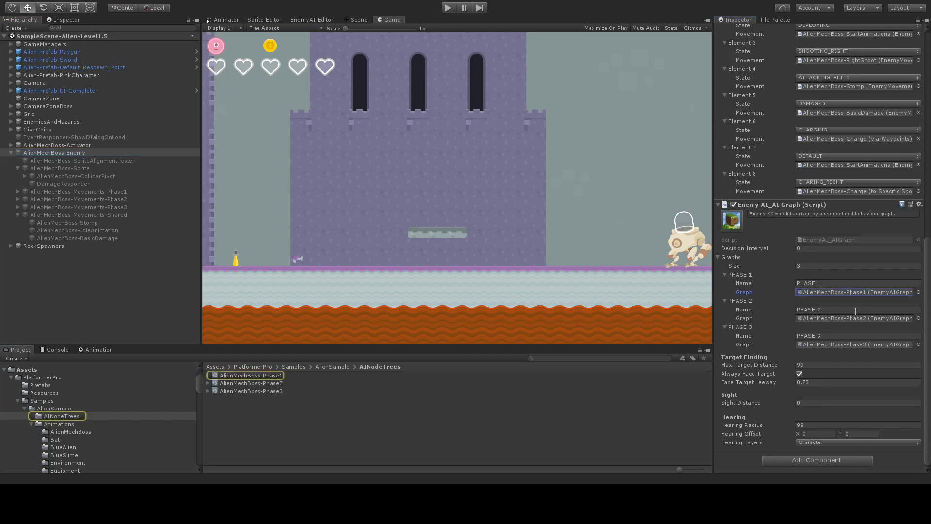
pyautogui.click(829, 346)
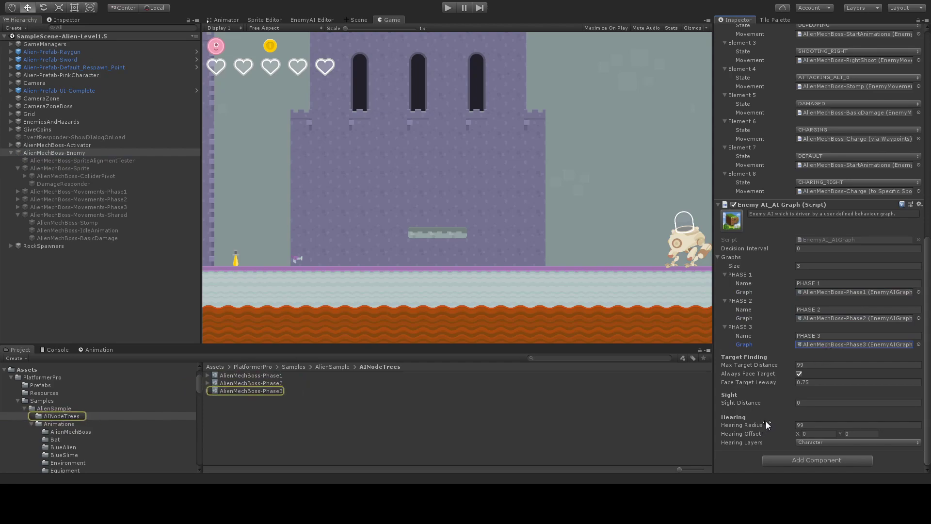
# Step: Inspect the EnableZone trigger of CameraZoneBoss and view its area around the boss arena in the scene
pyautogui.click(11, 106)
pyautogui.click(47, 129)
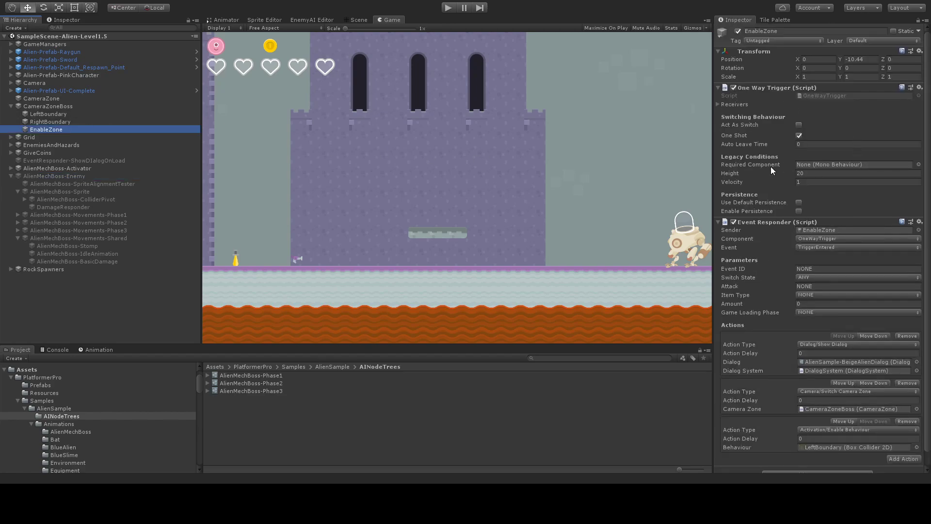
pyautogui.click(358, 20)
pyautogui.scroll(-8, 444, 188)
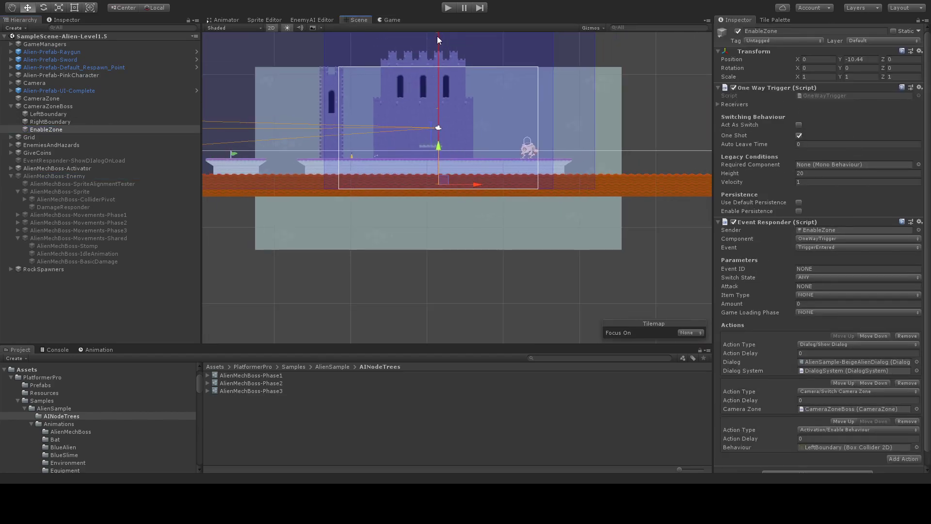
pyautogui.moveTo(449, 78); pyautogui.dragTo(446, 159, button='middle')
pyautogui.scroll(4, 438, 212)
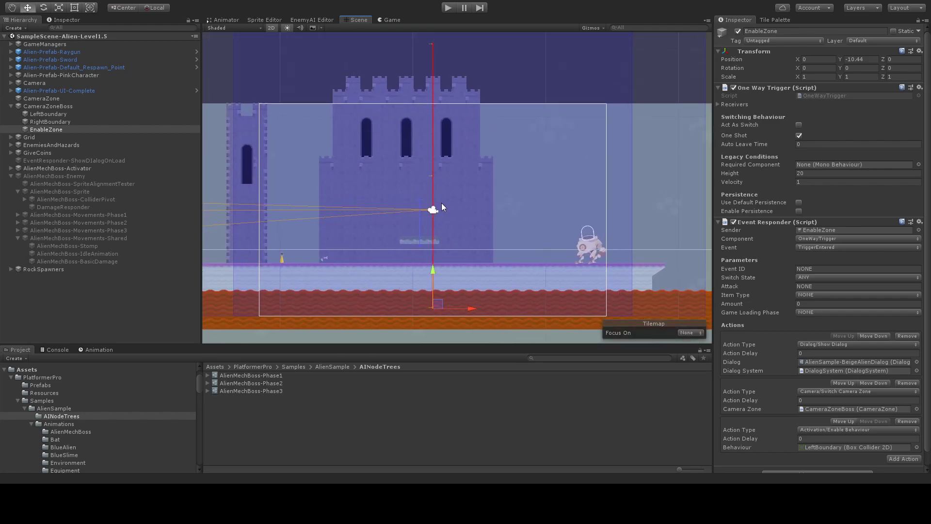
pyautogui.scroll(2, 558, 273)
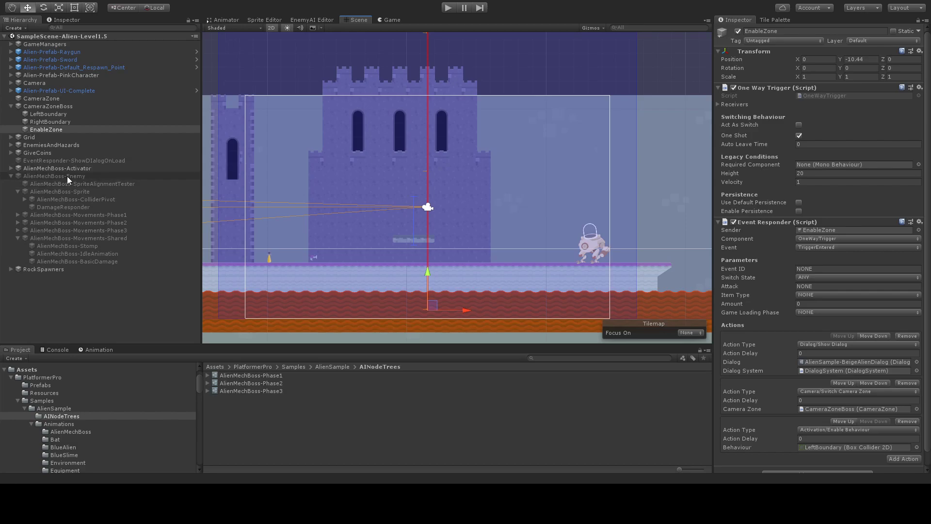
# Step: Open the AlienMechBoss-Phase1 graph and inspect its Enter Phase 1 node
pyautogui.doubleClick(254, 375)
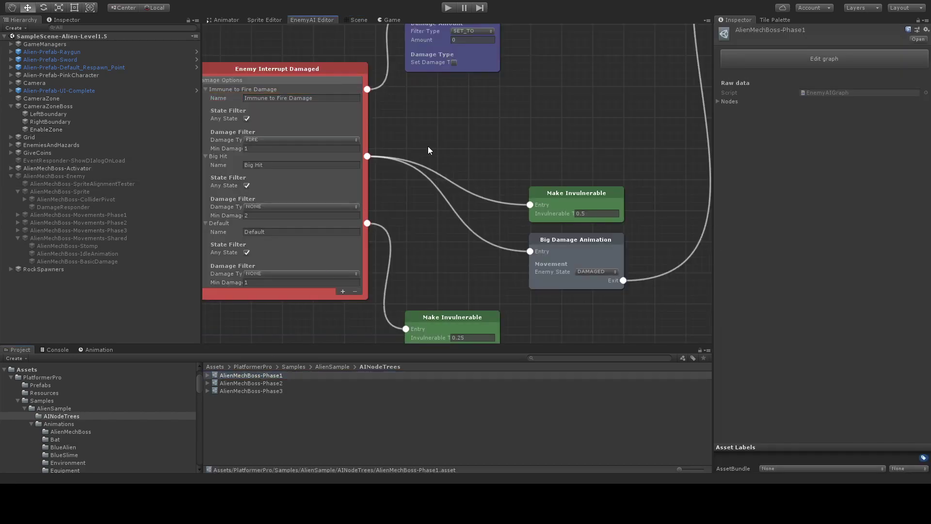
pyautogui.moveTo(510, 110); pyautogui.dragTo(499, 243, button='middle')
pyautogui.scroll(-1, 499, 244)
pyautogui.scroll(-3, 529, 89)
pyautogui.moveTo(415, 57); pyautogui.dragTo(405, 184, button='middle')
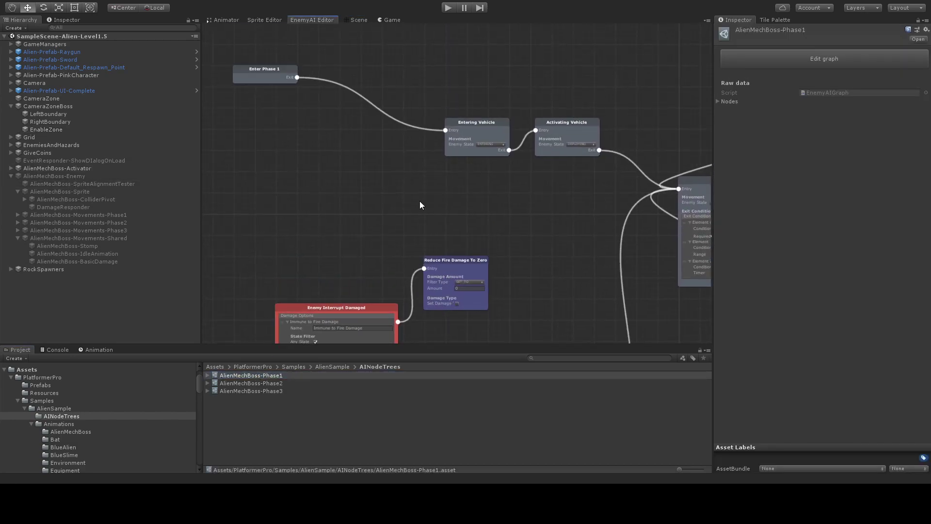
pyautogui.moveTo(342, 148); pyautogui.dragTo(359, 244, button='middle')
pyautogui.scroll(2, 359, 244)
pyautogui.click(252, 138)
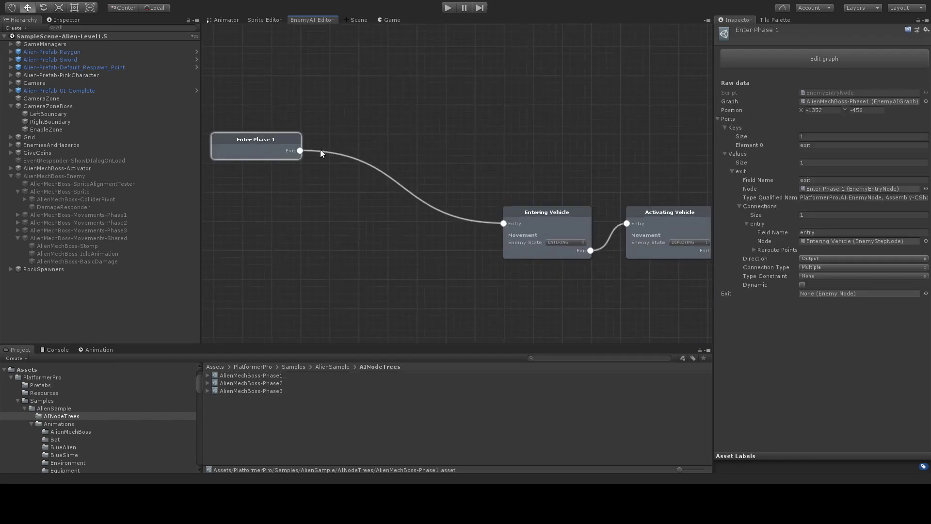
# Step: Inspect the Entering Vehicle and Activating Vehicle nodes that follow the Phase 1 entry
pyautogui.moveTo(499, 276); pyautogui.dragTo(321, 209, button='middle')
pyautogui.click(380, 161)
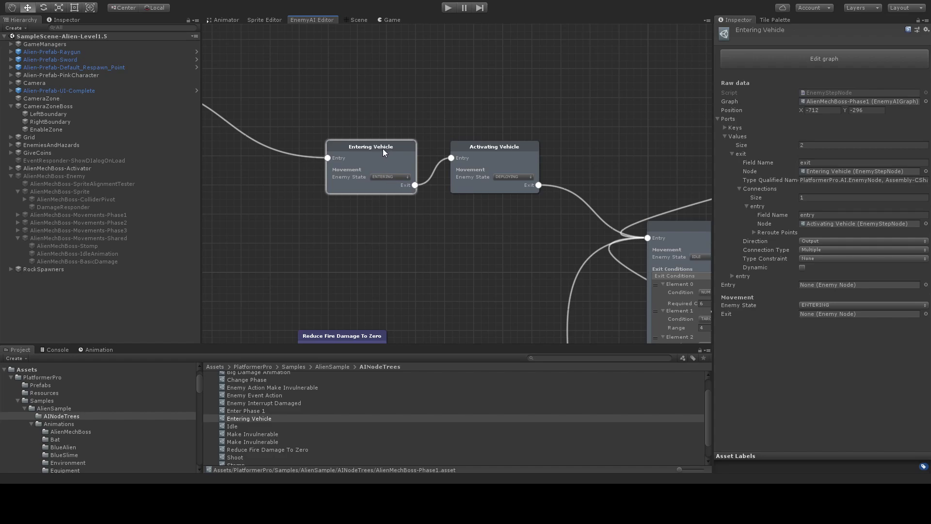
pyautogui.click(496, 147)
pyautogui.moveTo(481, 228); pyautogui.dragTo(383, 222, button='middle')
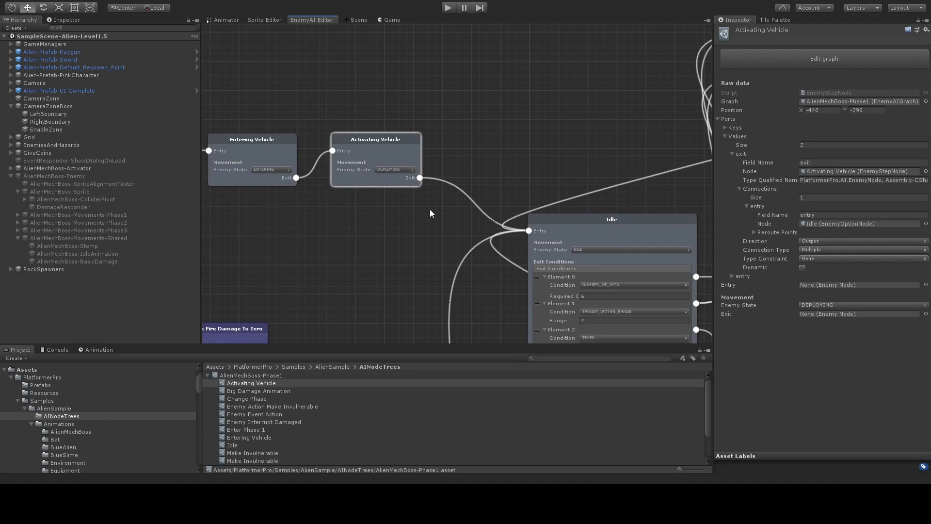
# Step: Examine the Idle node's number-of-hits exit condition and the Change Phase node it leads to
pyautogui.moveTo(432, 204); pyautogui.dragTo(326, 164, button='middle')
pyautogui.click(469, 165)
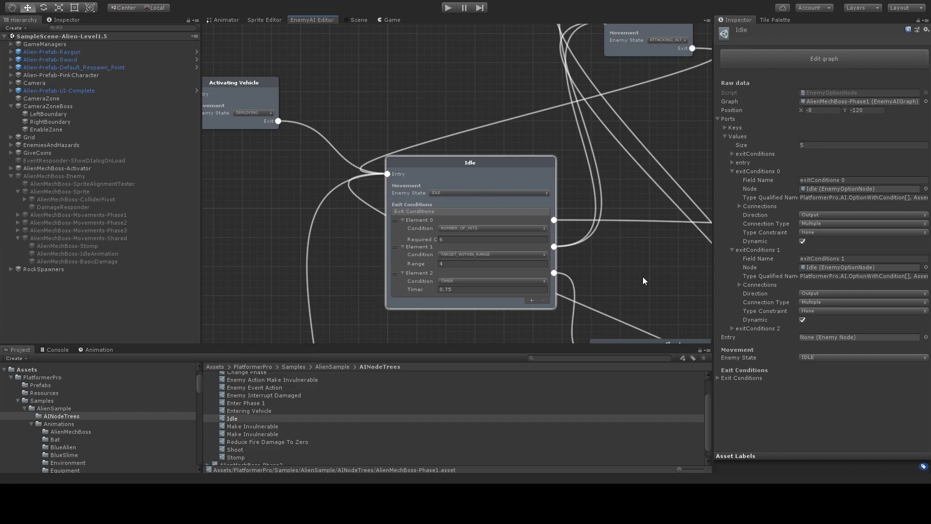
pyautogui.moveTo(551, 262); pyautogui.dragTo(380, 219, button='middle')
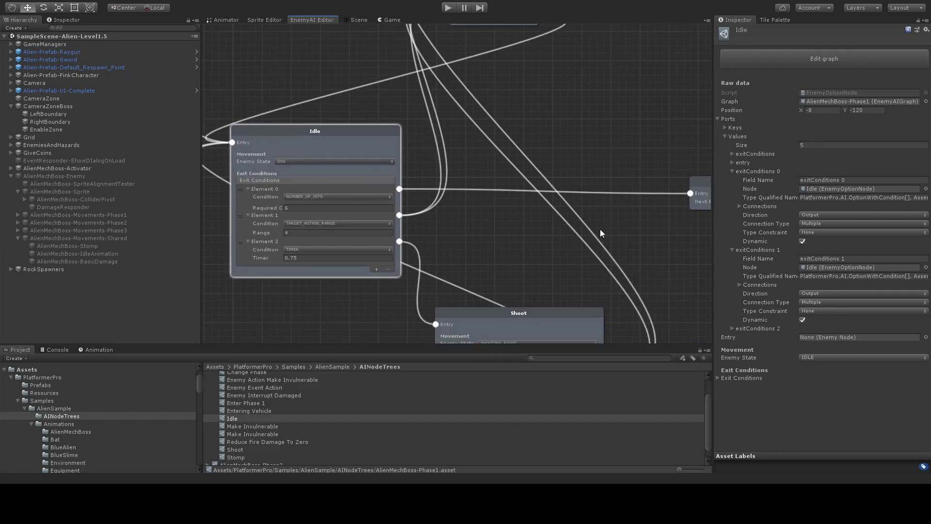
pyautogui.click(292, 207)
pyautogui.moveTo(641, 222); pyautogui.dragTo(498, 235, button='middle')
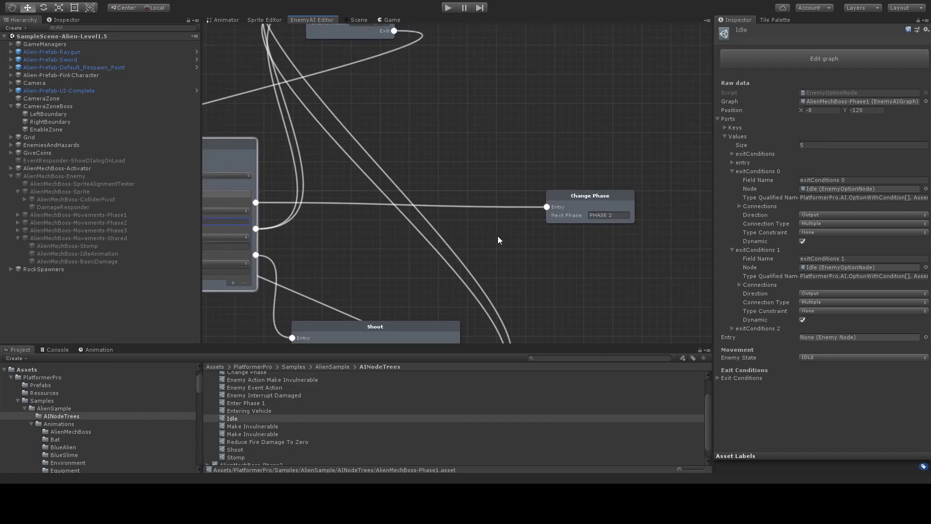
pyautogui.click(591, 201)
pyautogui.moveTo(334, 235); pyautogui.dragTo(560, 201, button='middle')
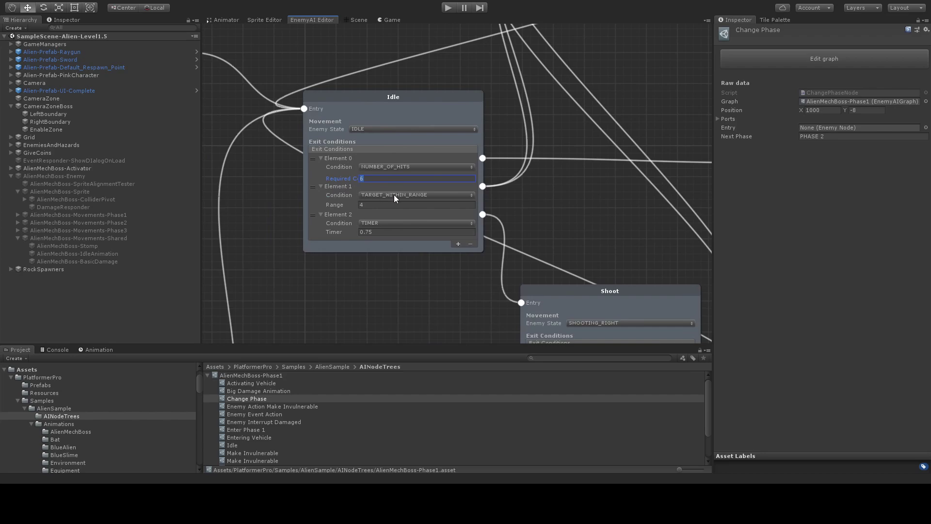
# Step: Examine the Idle node's target-within-range condition and the connected Stomp and Enemy Event Action nodes
pyautogui.click(369, 206)
pyautogui.moveTo(593, 169); pyautogui.dragTo(508, 275, button='middle')
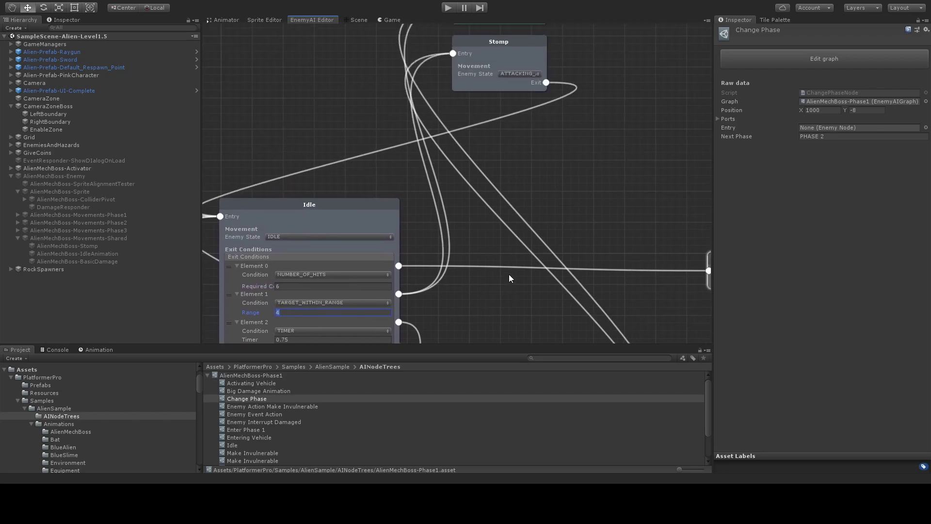
pyautogui.moveTo(540, 169); pyautogui.dragTo(537, 265, button='middle')
pyautogui.click(505, 139)
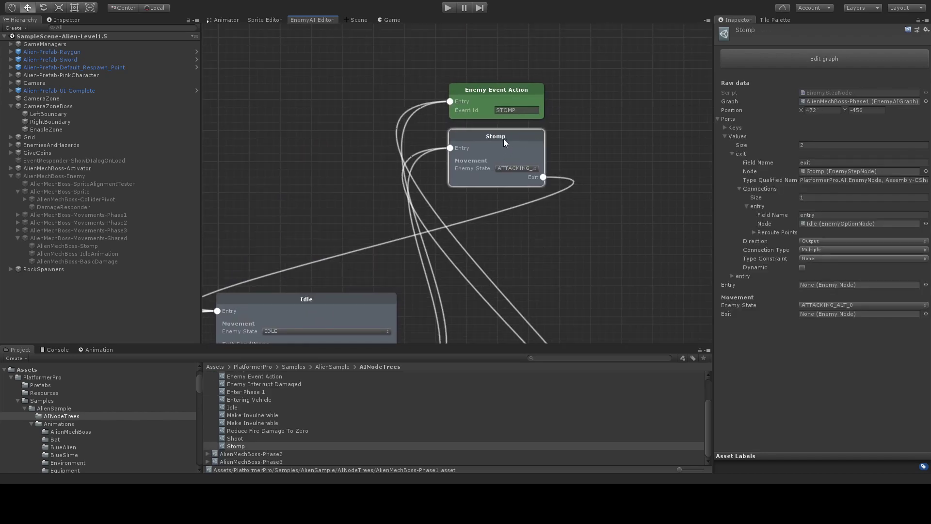
pyautogui.click(487, 91)
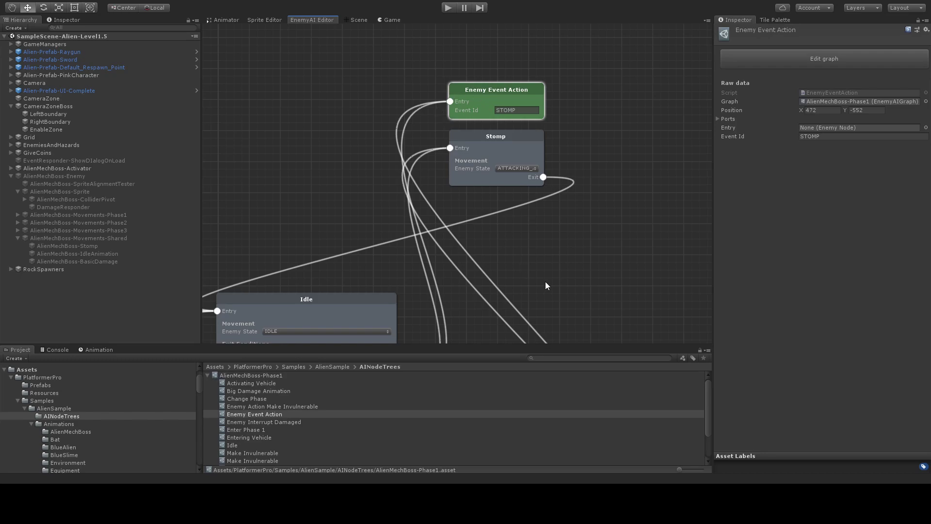
# Step: Examine the Idle node's timer condition and trace the Shoot node's exit conditions to Stomp and back to Idle
pyautogui.moveTo(546, 283); pyautogui.dragTo(552, 161, button='middle')
pyautogui.moveTo(503, 232); pyautogui.dragTo(508, 202, button='middle')
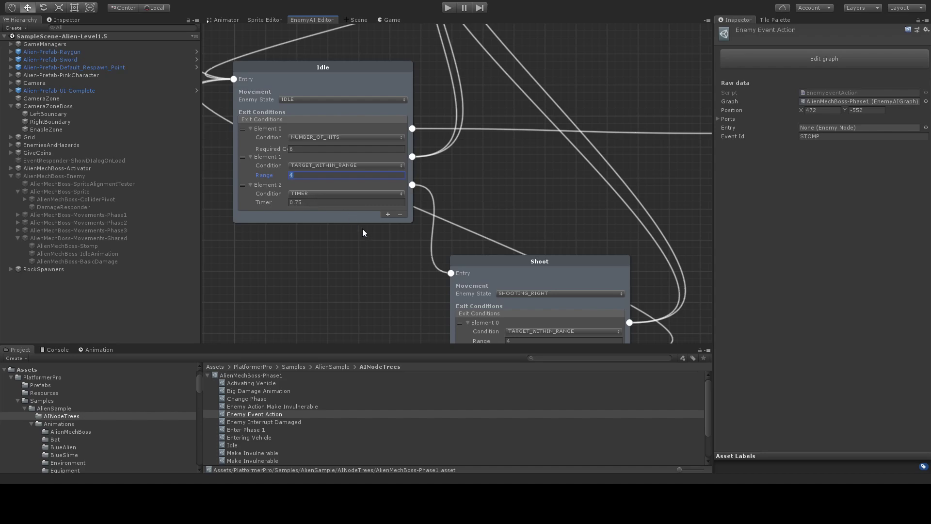
pyautogui.moveTo(378, 262); pyautogui.dragTo(331, 206, button='middle')
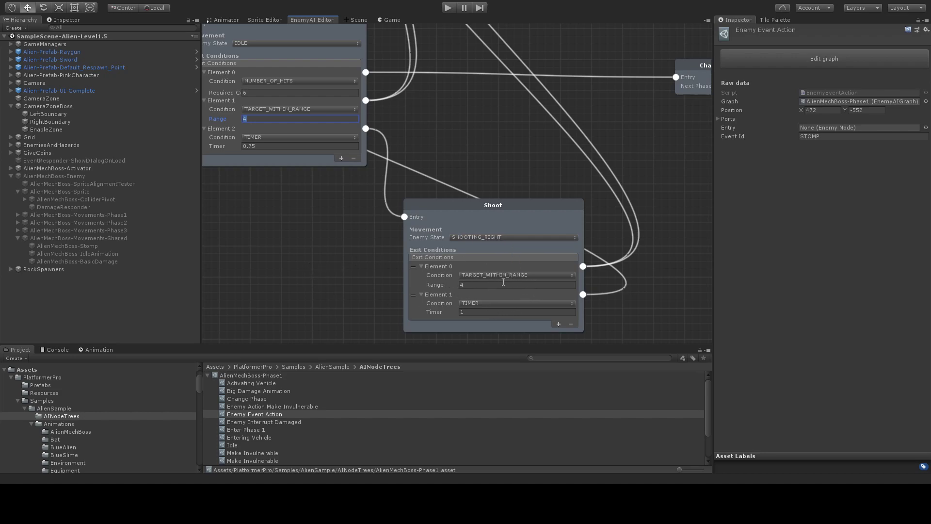
pyautogui.moveTo(534, 163); pyautogui.dragTo(500, 261, button='middle')
pyautogui.moveTo(533, 98); pyautogui.dragTo(530, 182, button='middle')
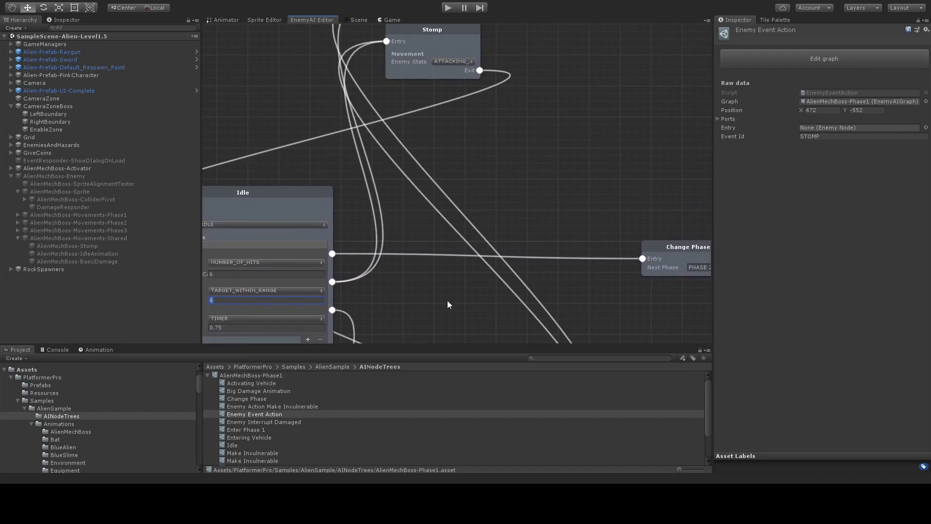
pyautogui.moveTo(447, 289); pyautogui.dragTo(445, 161, button='middle')
pyautogui.moveTo(638, 307); pyautogui.dragTo(643, 234, button='middle')
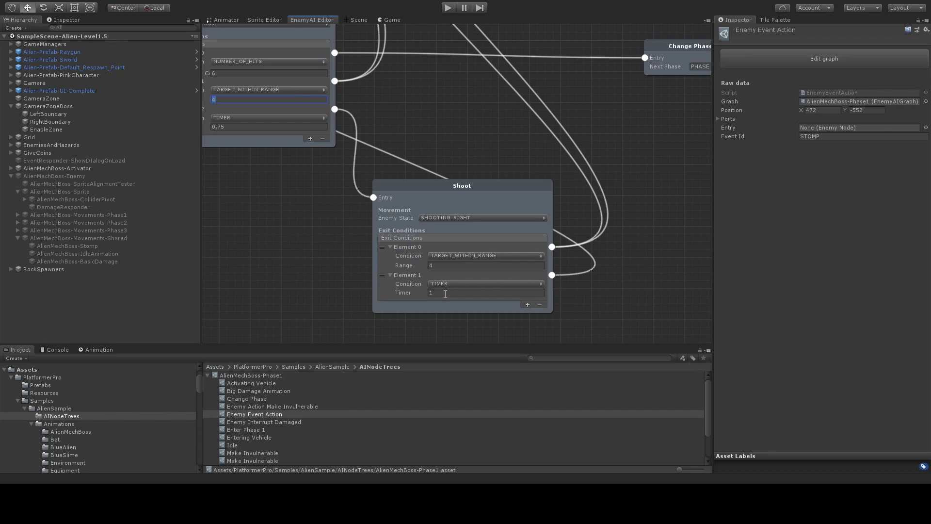
pyautogui.moveTo(364, 266); pyautogui.dragTo(572, 324, button='middle')
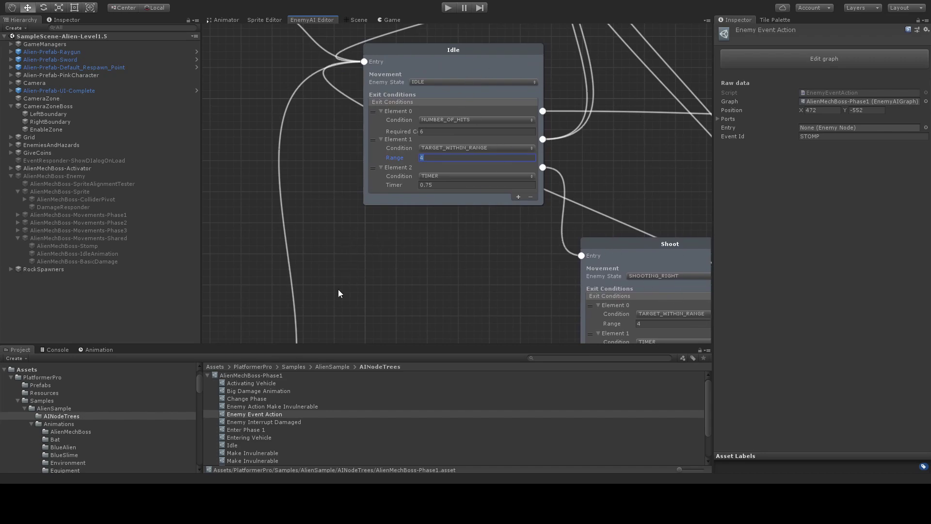
# Step: Open the AlienMechBoss-Phase2 graph and examine its Enter Phase 2 node and the Make Invulnerable duration
pyautogui.click(208, 375)
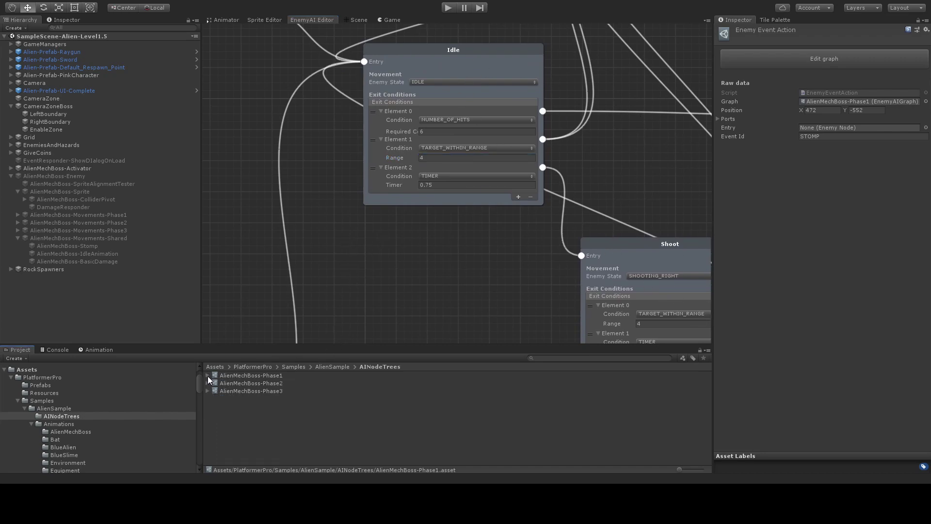
pyautogui.doubleClick(264, 383)
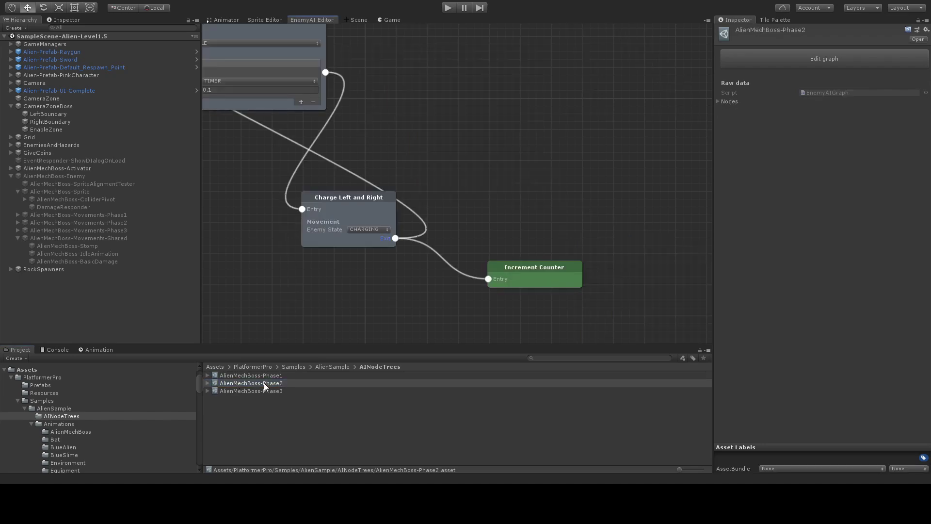
pyautogui.moveTo(247, 197)
pyautogui.mouseDown(button='middle')
pyautogui.moveTo(412, 266)
pyautogui.moveTo(411, 259)
pyautogui.mouseUp(button='middle')
pyautogui.moveTo(270, 143); pyautogui.dragTo(553, 227, button='middle')
pyautogui.moveTo(433, 193); pyautogui.dragTo(352, 294, button='middle')
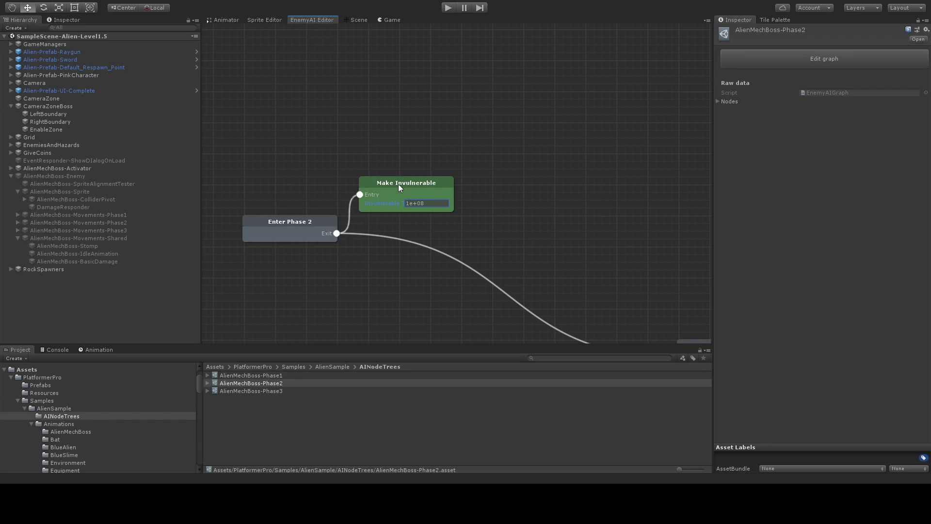
pyautogui.click(415, 204)
# Step: Examine the Phase 2 loop between the Wait and Charge Left and Right nodes, and inspect the Increment Counter node
pyautogui.moveTo(635, 318); pyautogui.dragTo(446, 189, button='middle')
pyautogui.moveTo(451, 254); pyautogui.dragTo(288, 186, button='middle')
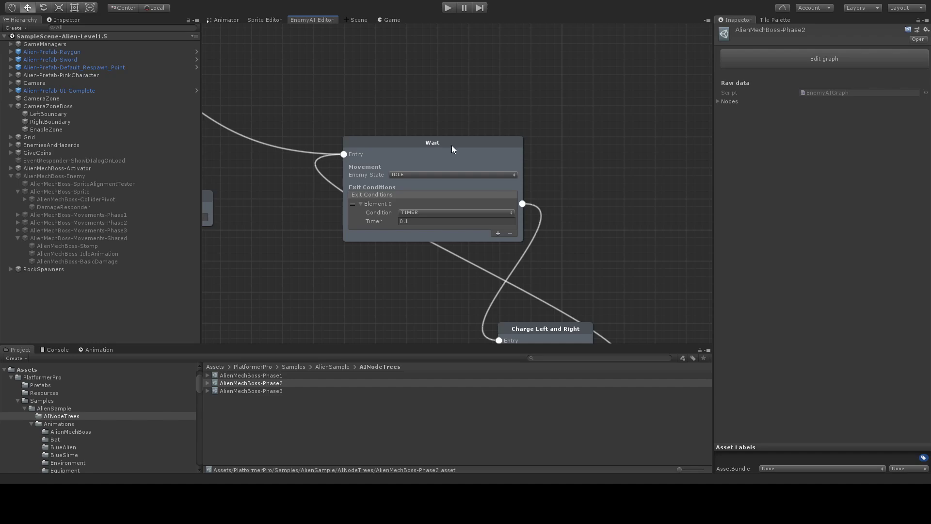
pyautogui.moveTo(556, 210); pyautogui.dragTo(501, 194, button='middle')
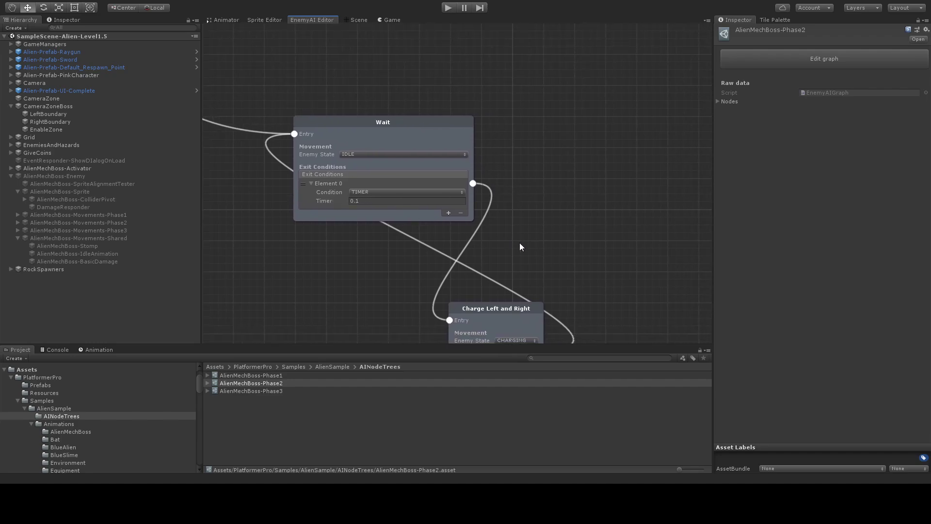
pyautogui.moveTo(526, 249); pyautogui.dragTo(535, 163, button='middle')
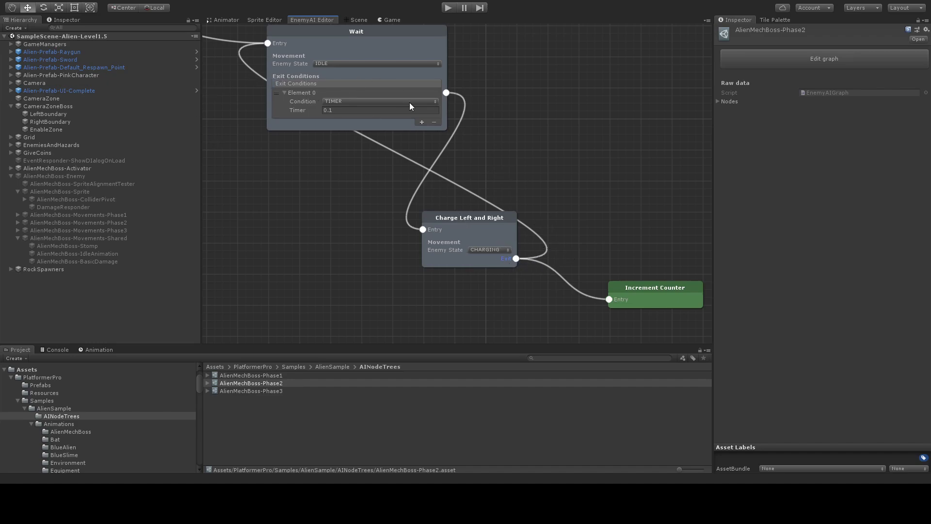
pyautogui.click(640, 293)
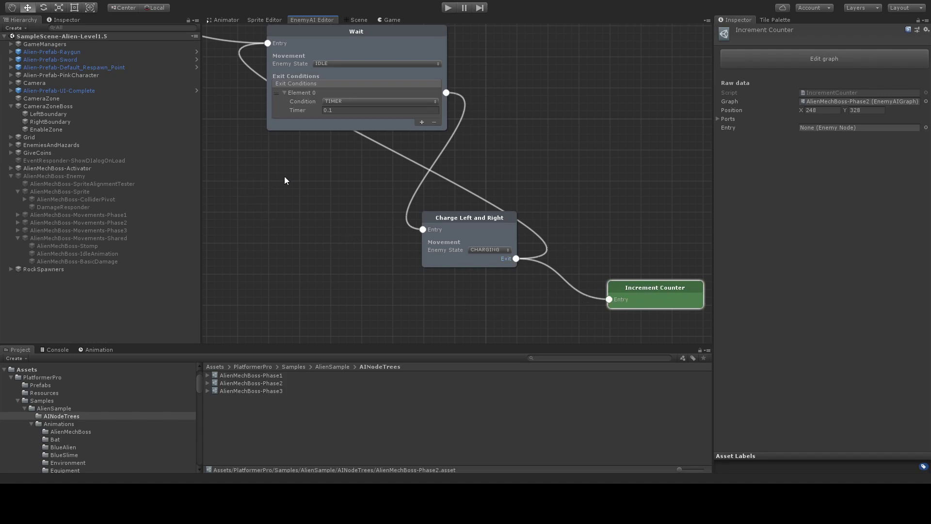
# Step: Inspect the Enemy Interrupt Counter node's trigger value and the Change Phase node connected to it
pyautogui.scroll(-1, 251, 196)
pyautogui.moveTo(246, 195); pyautogui.dragTo(543, 194, button='middle')
pyautogui.moveTo(315, 188); pyautogui.dragTo(390, 273, button='middle')
pyautogui.click(335, 180)
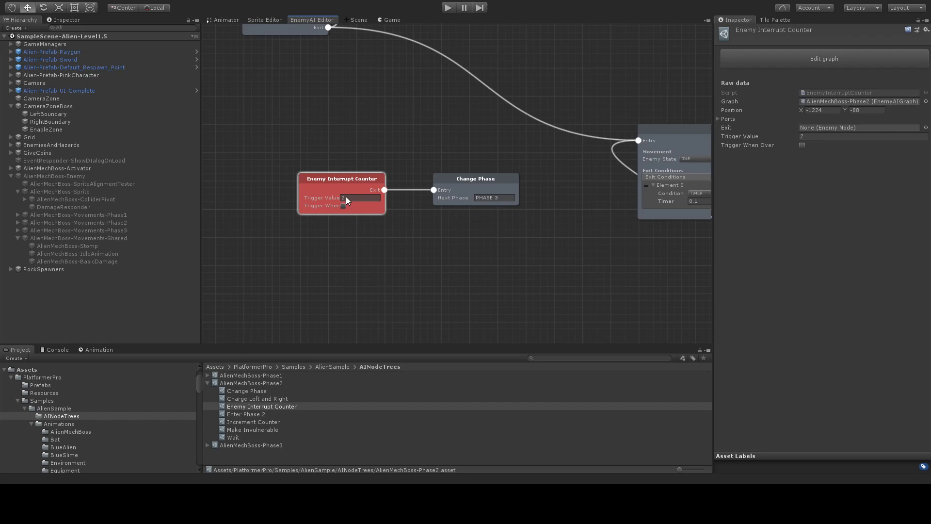
pyautogui.click(494, 178)
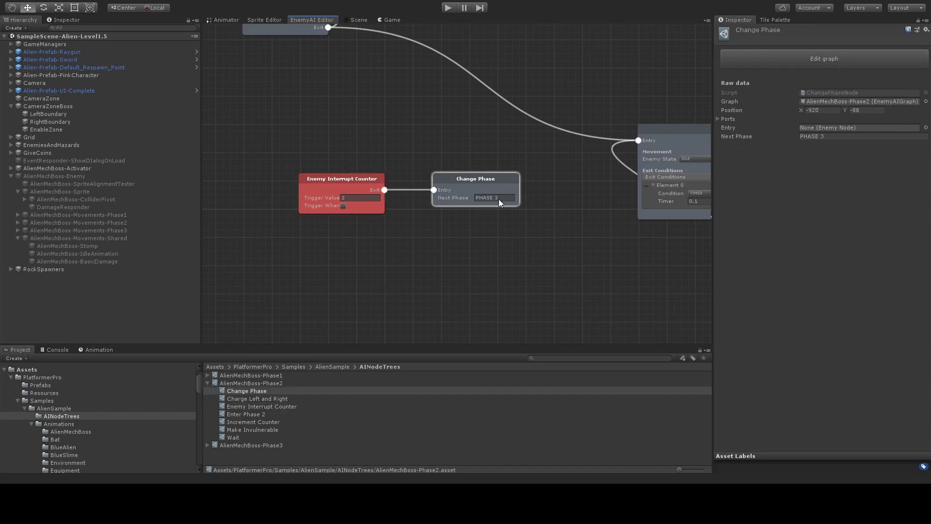
# Step: Open the AlienMechBoss-Phase3 graph and inspect its Enemy Step node and the connected Make Vulnerable node
pyautogui.click(249, 445)
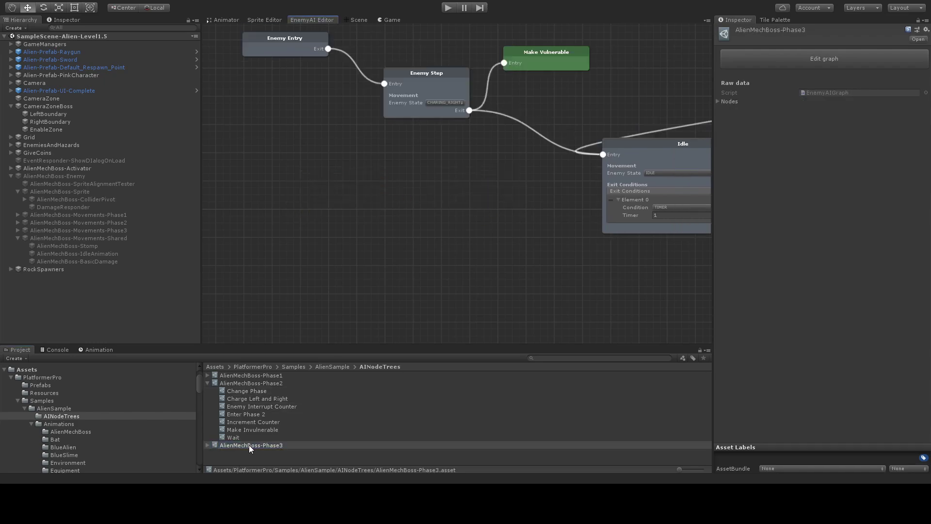
pyautogui.moveTo(516, 186); pyautogui.dragTo(470, 280, button='middle')
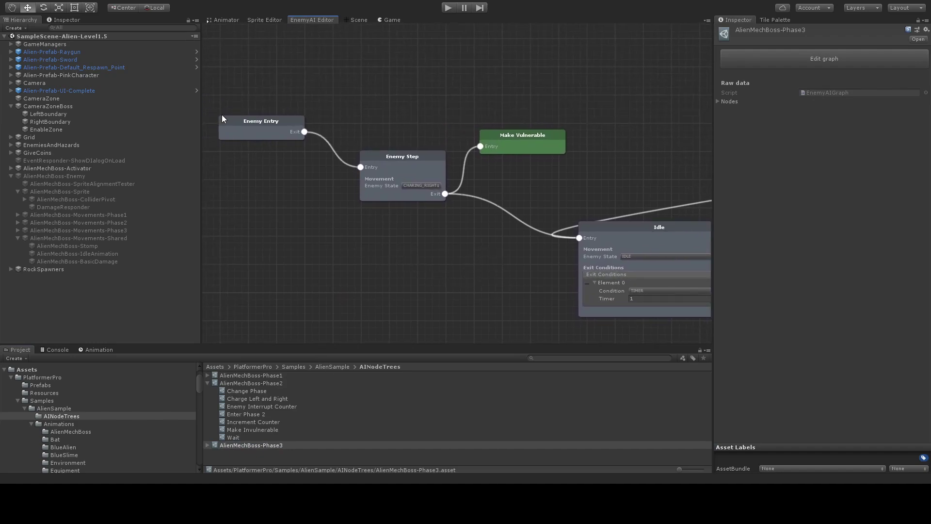
pyautogui.click(410, 156)
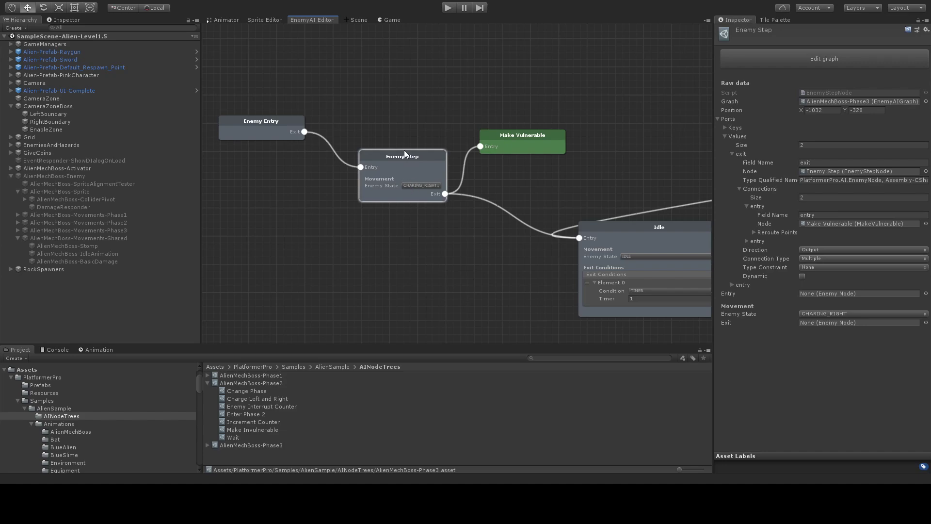
pyautogui.click(524, 139)
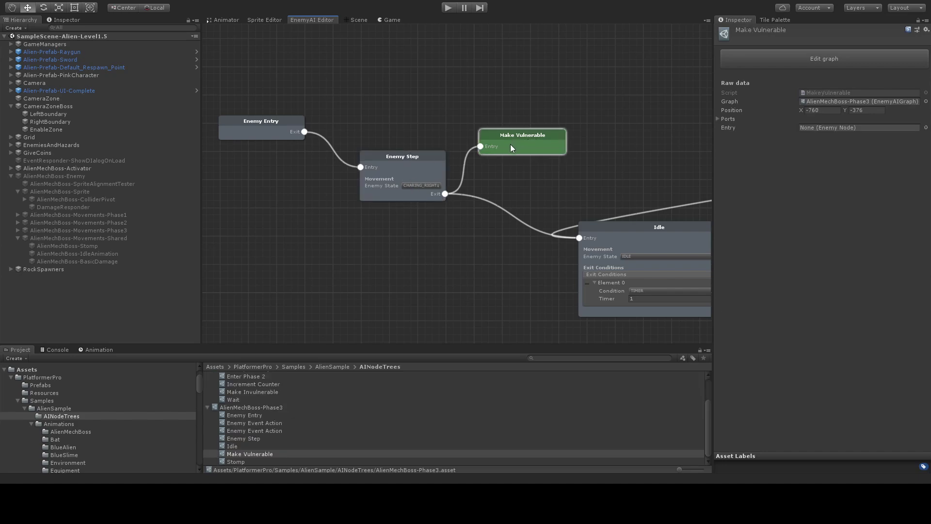
# Step: Trace the Phase 3 Idle node's exits to the Stomp node and the STOMP and ROCKFALL Enemy Event Action nodes
pyautogui.moveTo(581, 191); pyautogui.dragTo(367, 152, button='middle')
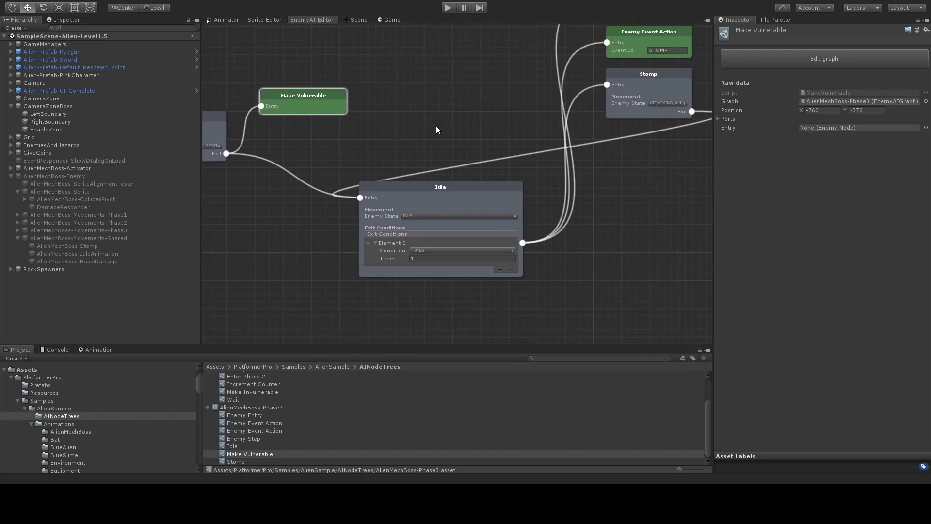
pyautogui.moveTo(436, 129); pyautogui.dragTo(348, 179, button='middle')
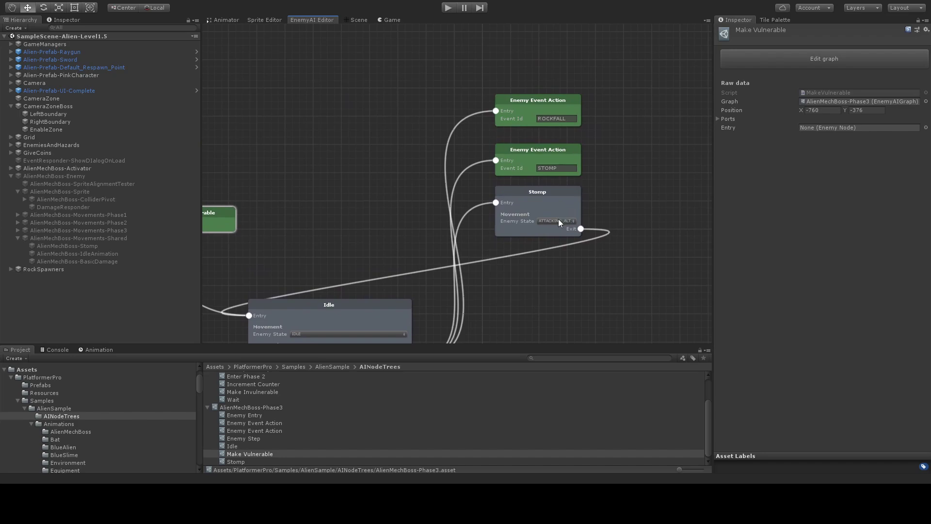
pyautogui.click(529, 198)
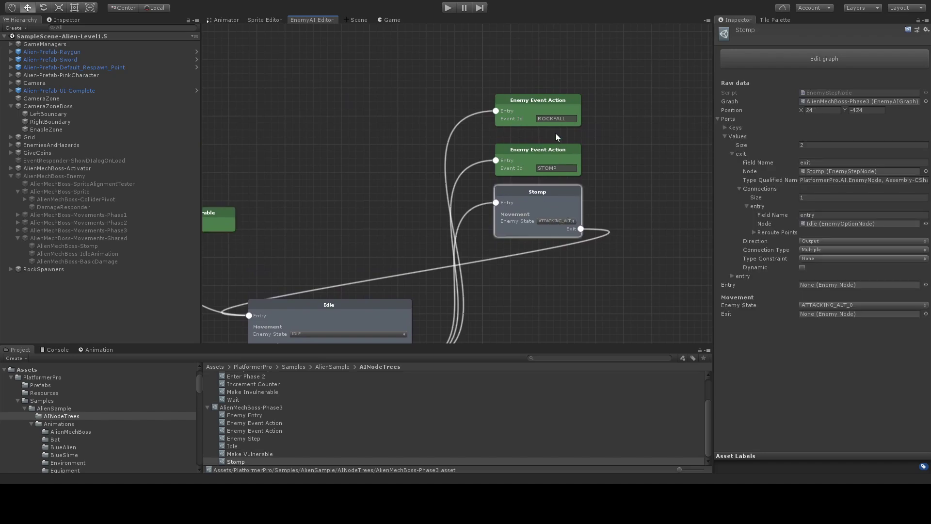
pyautogui.click(545, 104)
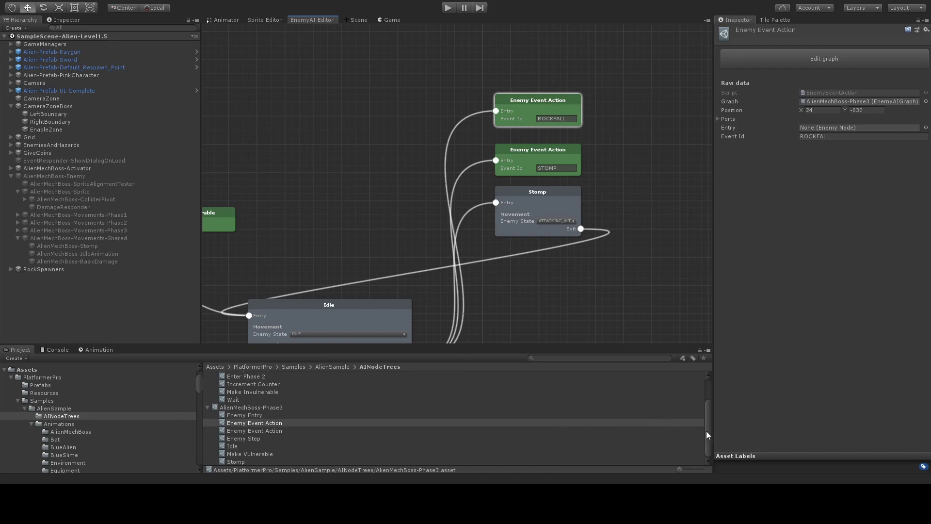
# Step: Reopen the AlienMechBoss-Phase1 graph and examine the damage options of its Enemy Interrupt Damaged node
pyautogui.moveTo(709, 438); pyautogui.dragTo(712, 403)
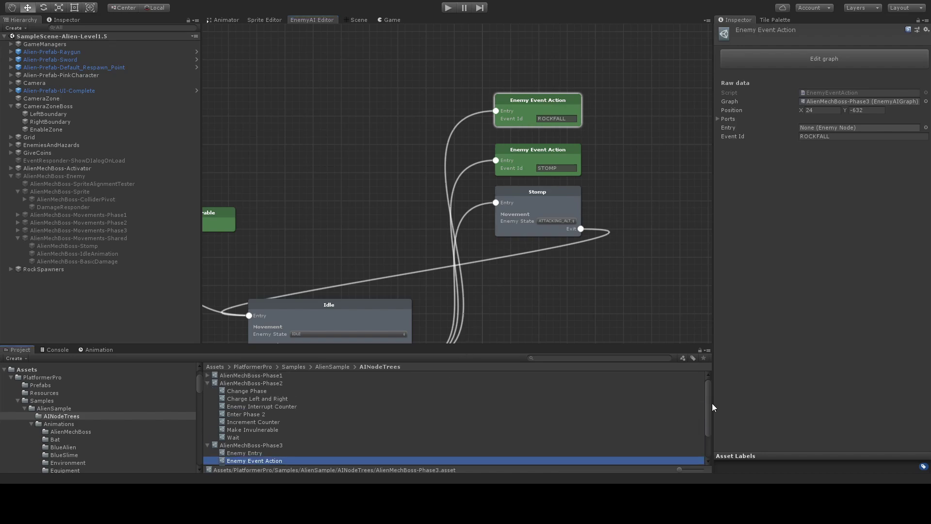
pyautogui.click(272, 375)
pyautogui.moveTo(395, 278); pyautogui.dragTo(429, 209, button='middle')
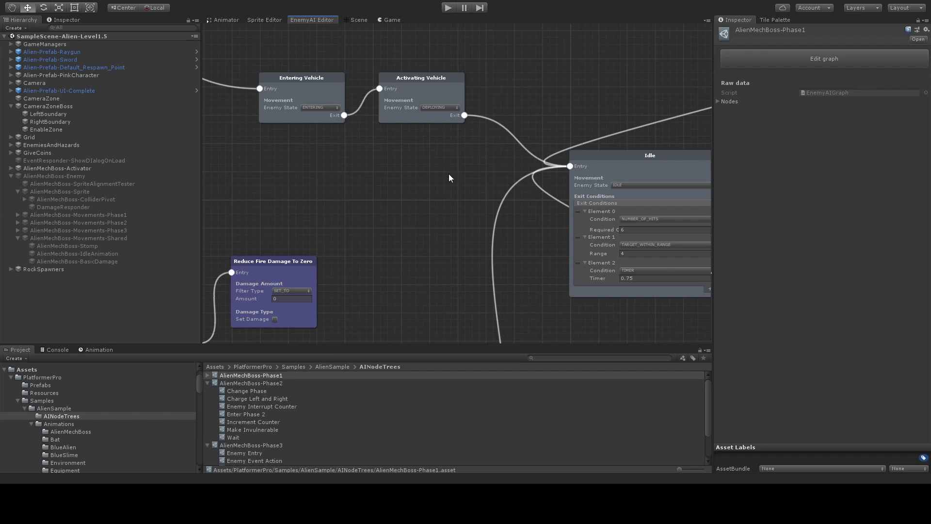
pyautogui.moveTo(398, 304); pyautogui.dragTo(512, 183, button='middle')
pyautogui.scroll(1, 491, 217)
pyautogui.moveTo(381, 255); pyautogui.dragTo(511, 183, button='middle')
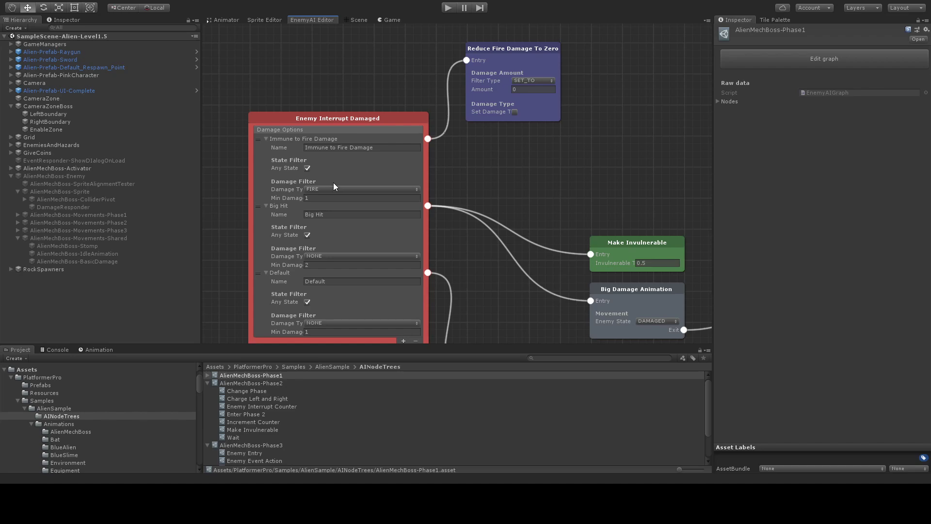
# Step: Inspect the Continue Movement On Damage setting of the AlienMechBoss-Enemy object, toggling it and restoring it
pyautogui.click(88, 181)
pyautogui.click(78, 175)
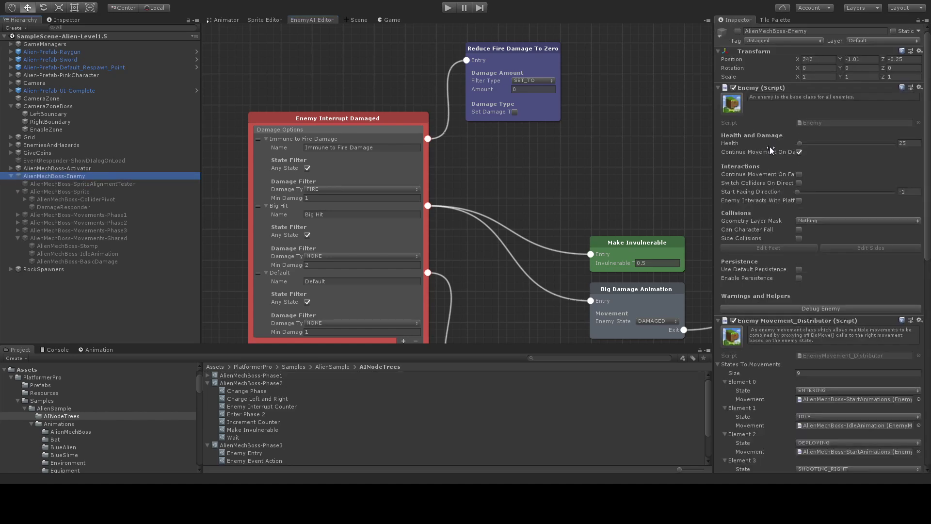
pyautogui.click(800, 151)
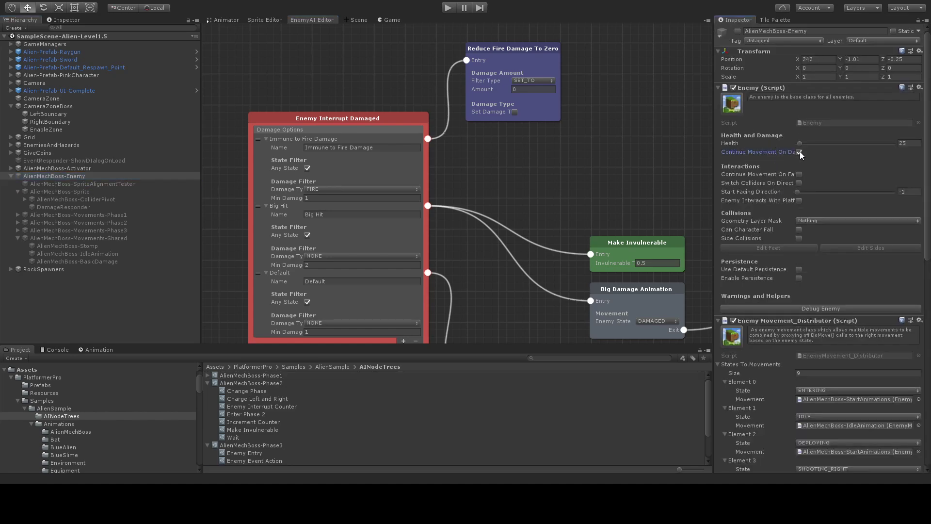
pyautogui.click(800, 152)
# Step: Toggle the Any State filter of the Immune to Fire Damage option off and back on to check the State choice
pyautogui.click(307, 168)
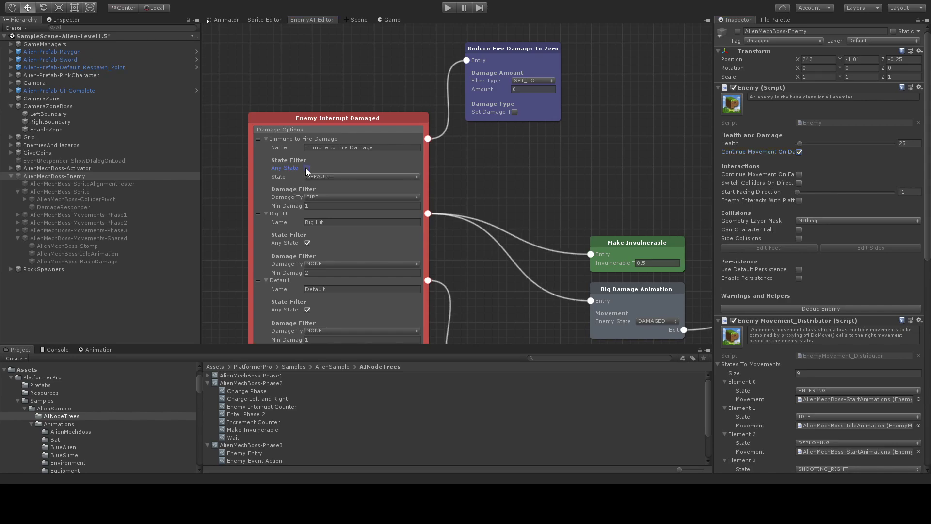
pyautogui.click(305, 167)
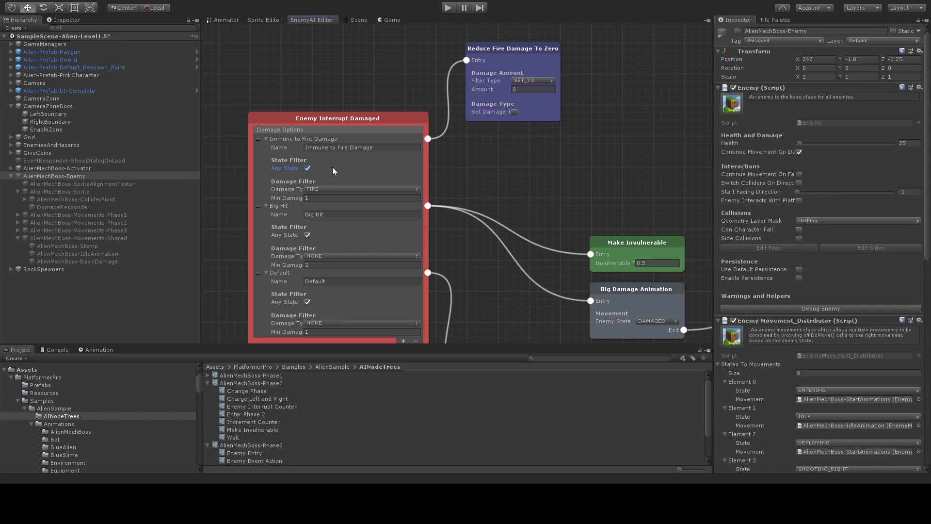
pyautogui.click(307, 169)
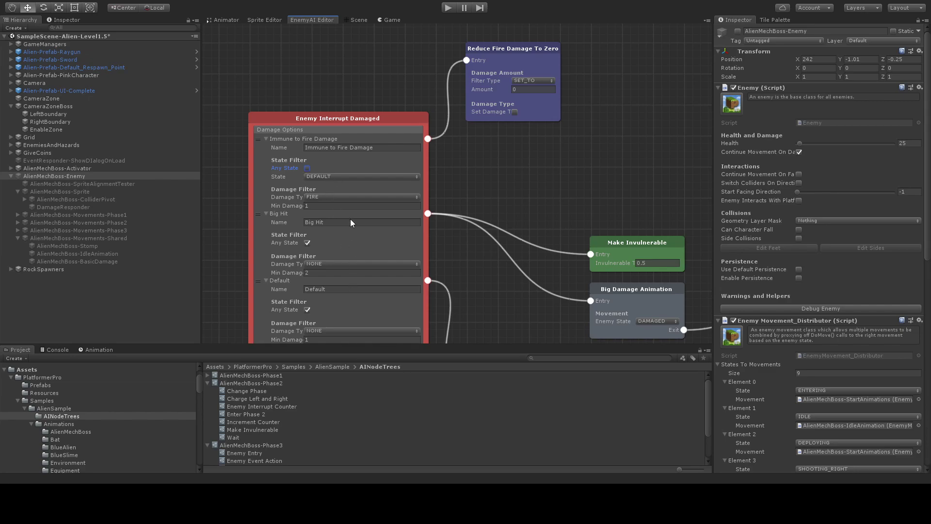
pyautogui.click(305, 168)
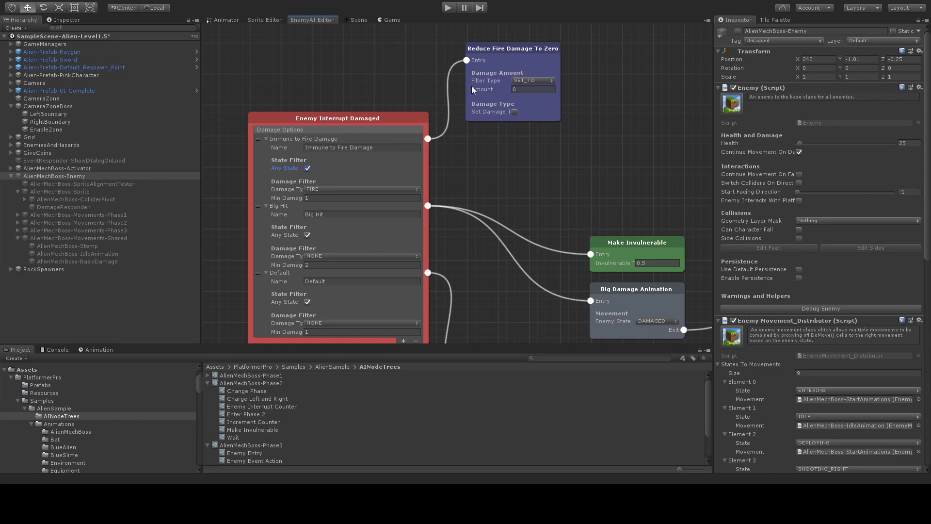
# Step: Inspect the Reduce Fire Damage To Zero amount, and the Big Hit option's minimum damage with its Big Damage Animation and Make Invulnerable nodes
pyautogui.click(525, 90)
pyautogui.scroll(-3, 521, 201)
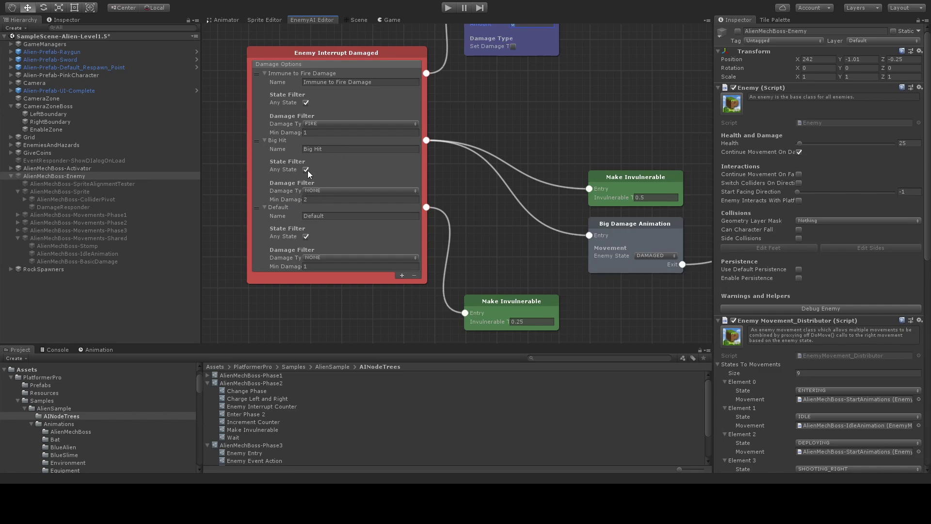
pyautogui.click(307, 201)
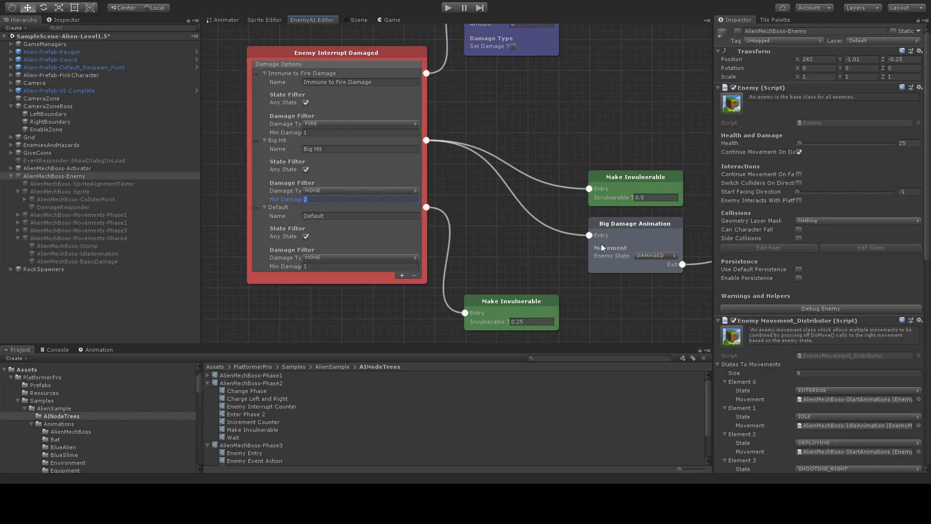
pyautogui.moveTo(602, 247); pyautogui.dragTo(465, 222, button='middle')
pyautogui.click(528, 206)
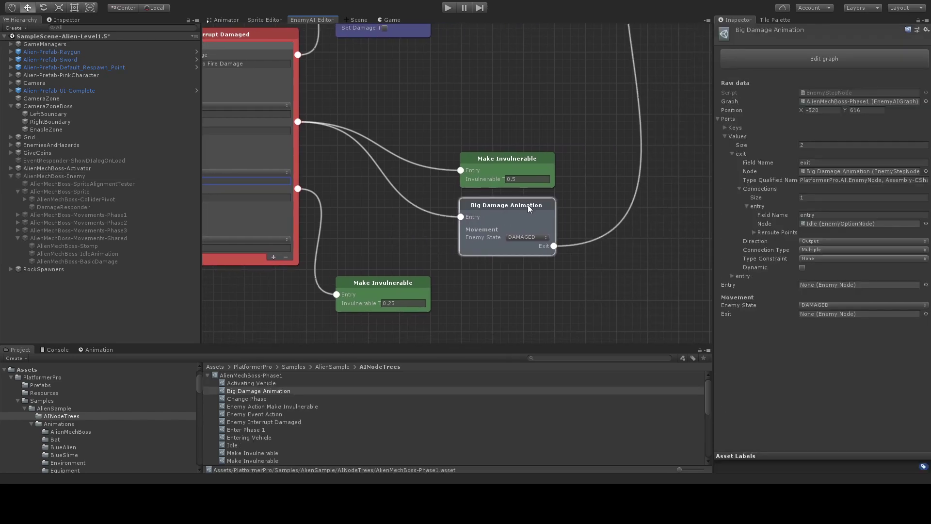
pyautogui.click(516, 161)
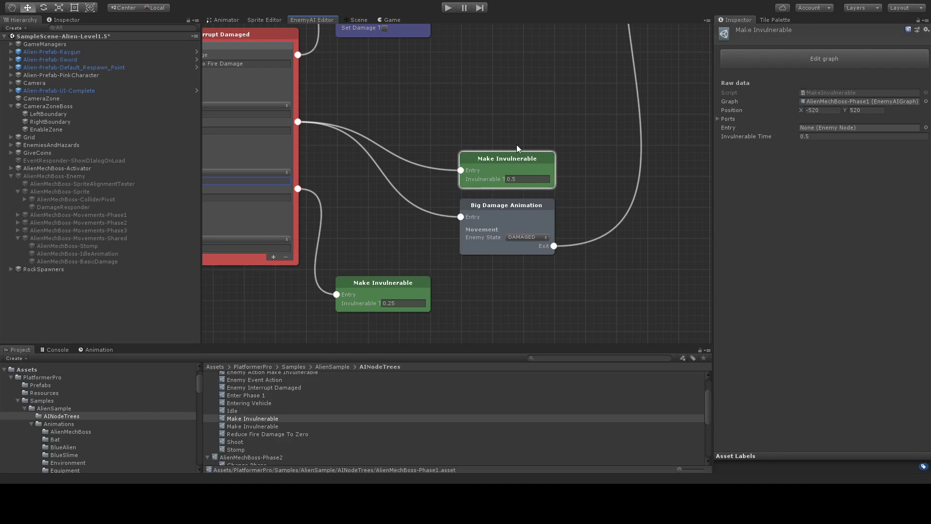
# Step: Inspect the Default damage option's minimum damage and the Make Invulnerable node connected to it
pyautogui.moveTo(375, 236); pyautogui.dragTo(498, 205, button='middle')
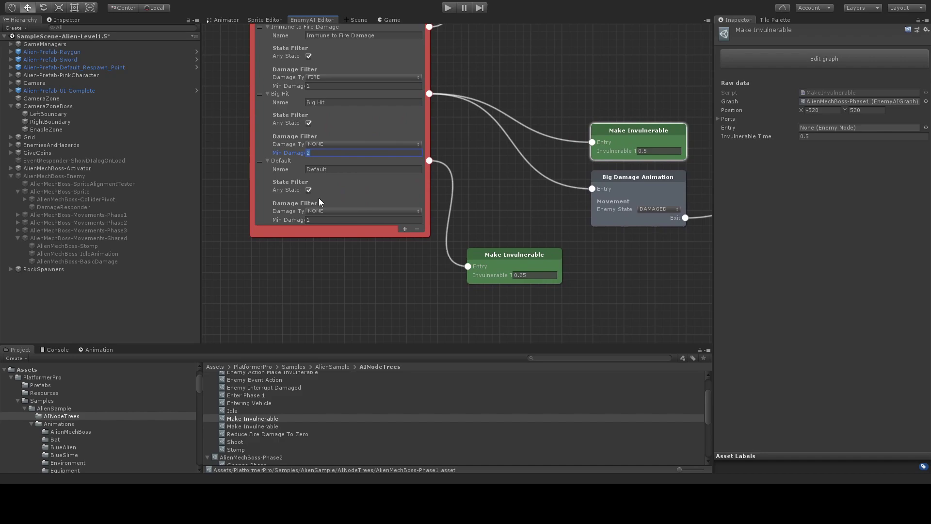
pyautogui.click(317, 220)
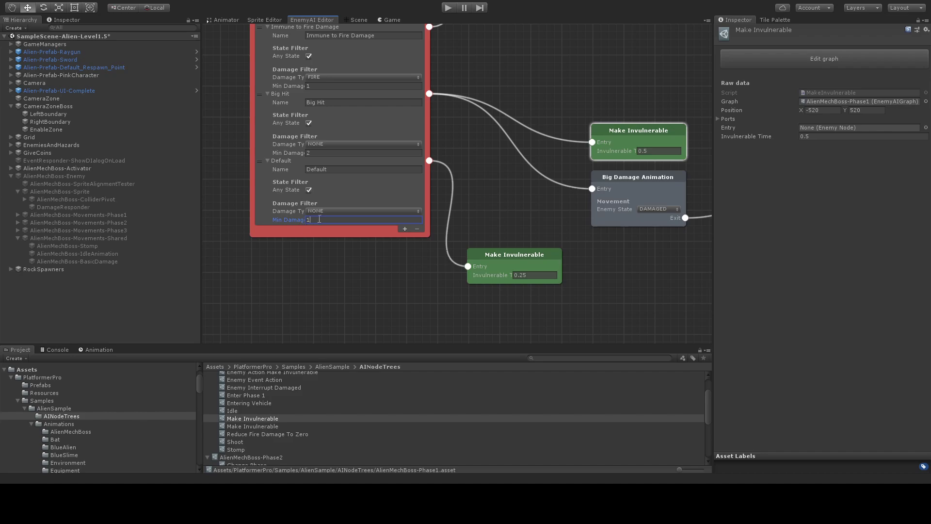
pyautogui.click(522, 254)
# Step: Compare the damage limits and flash effects of the DamageResponder's two Event Responders with the Enemy Interrupt Damaged graph
pyautogui.click(86, 207)
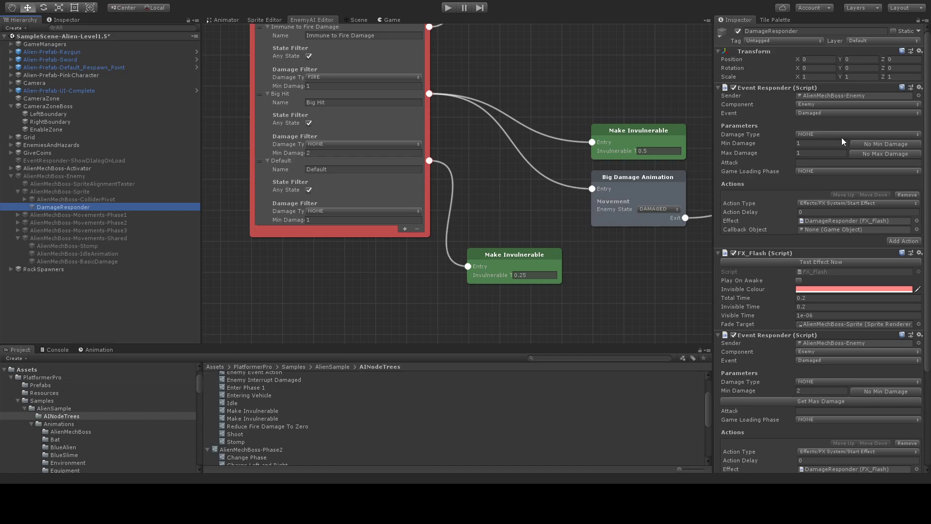
pyautogui.click(811, 152)
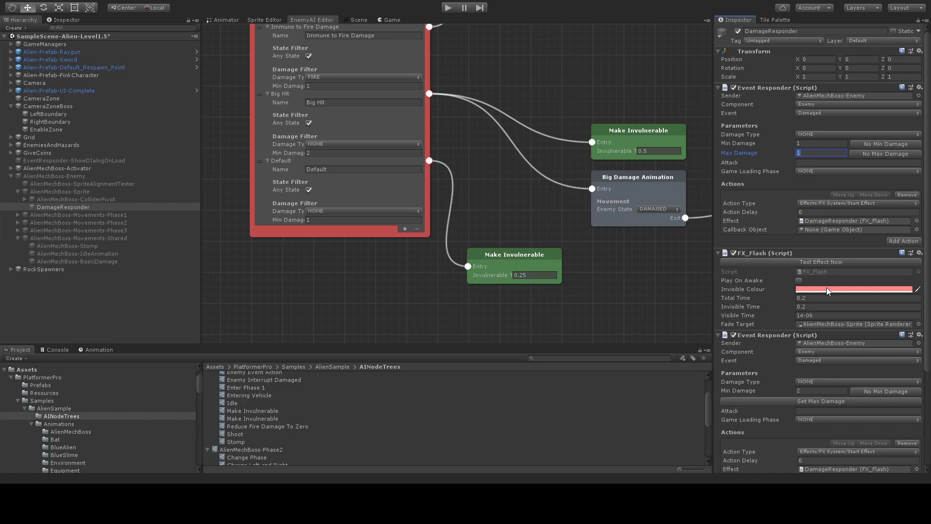
pyautogui.scroll(-5, 830, 304)
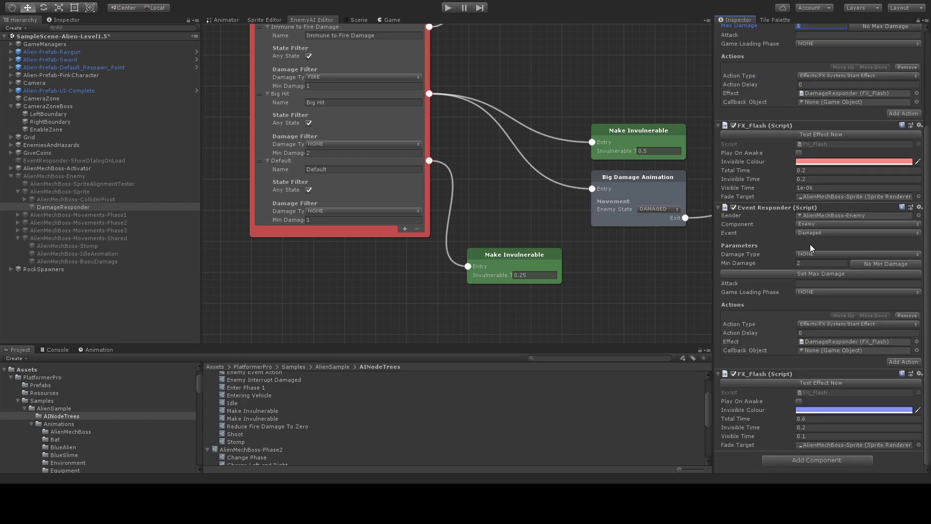
pyautogui.click(813, 263)
pyautogui.scroll(5, 813, 340)
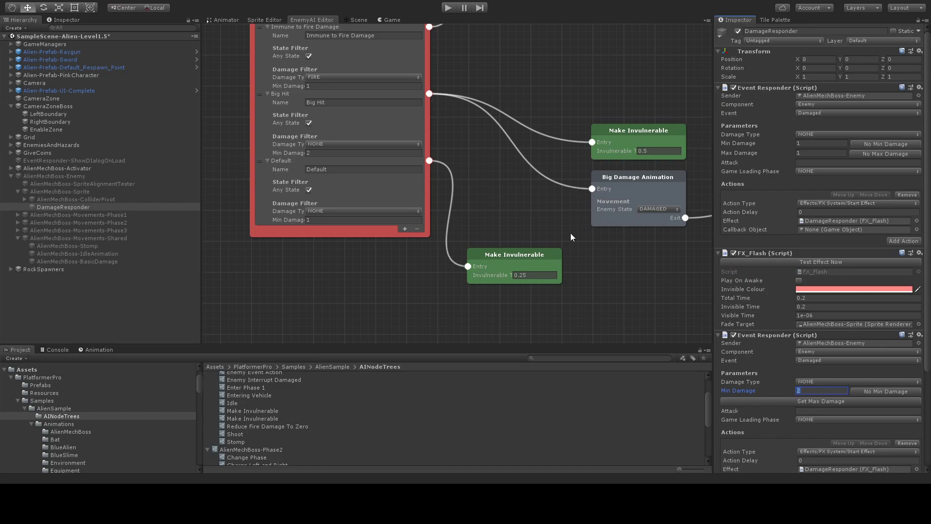
pyautogui.scroll(-3, 540, 85)
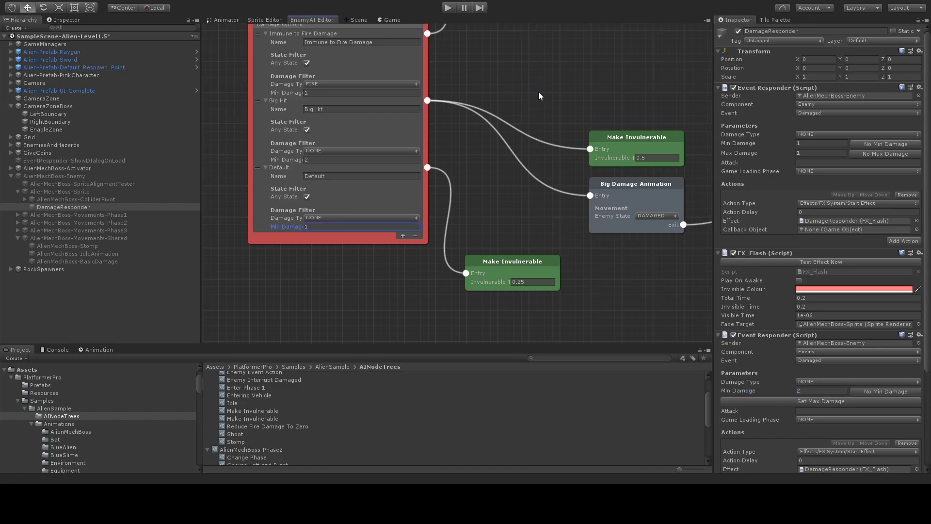
pyautogui.scroll(-2, 529, 136)
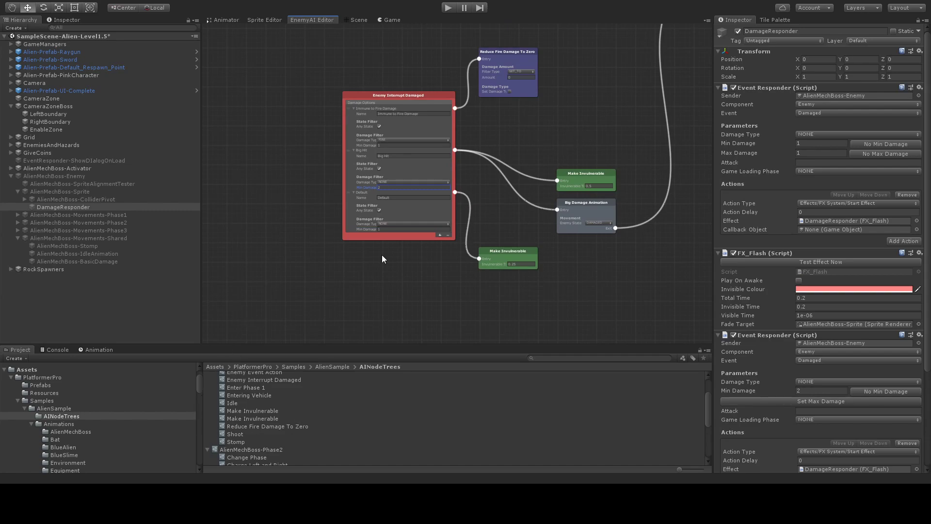
# Step: Run the level in play mode and move the character right across the platforms to the boss encounter
pyautogui.click(447, 8)
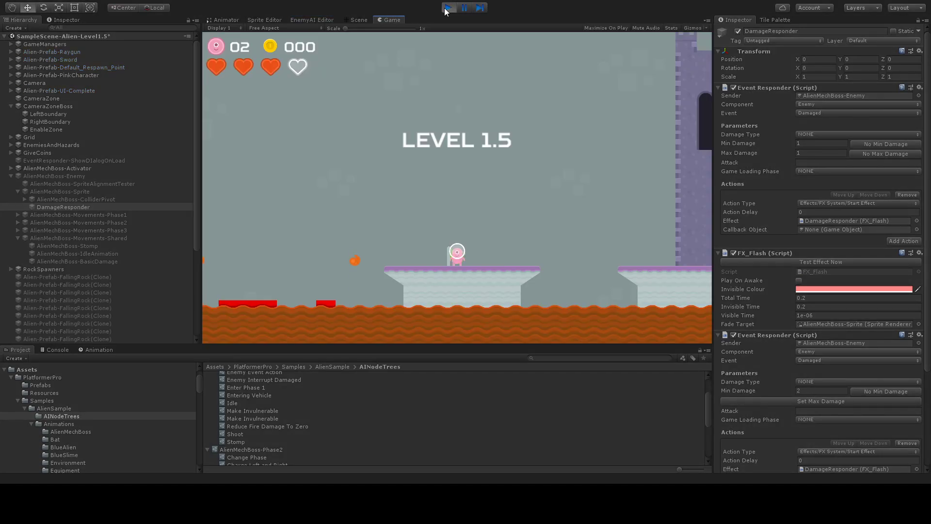
pyautogui.press('Right')
pyautogui.press('space')
pyautogui.press('Right')
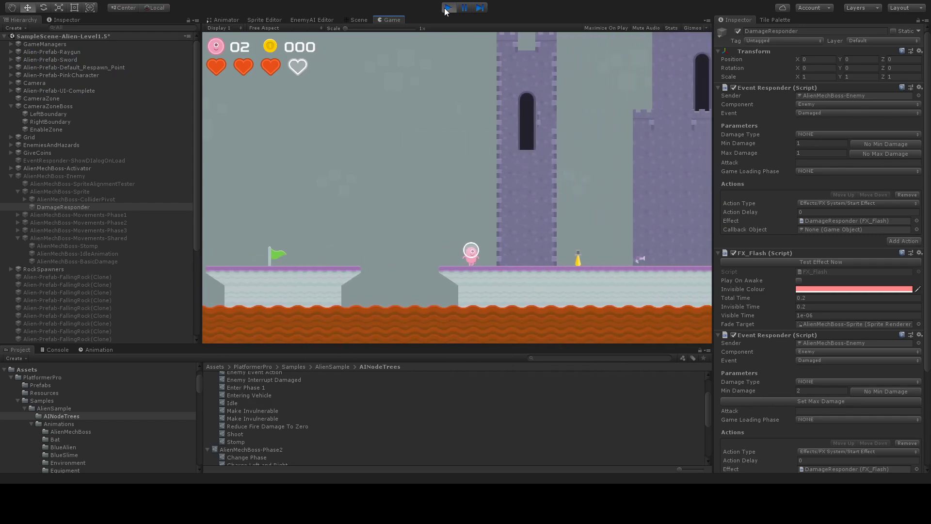
pyautogui.press('Right')
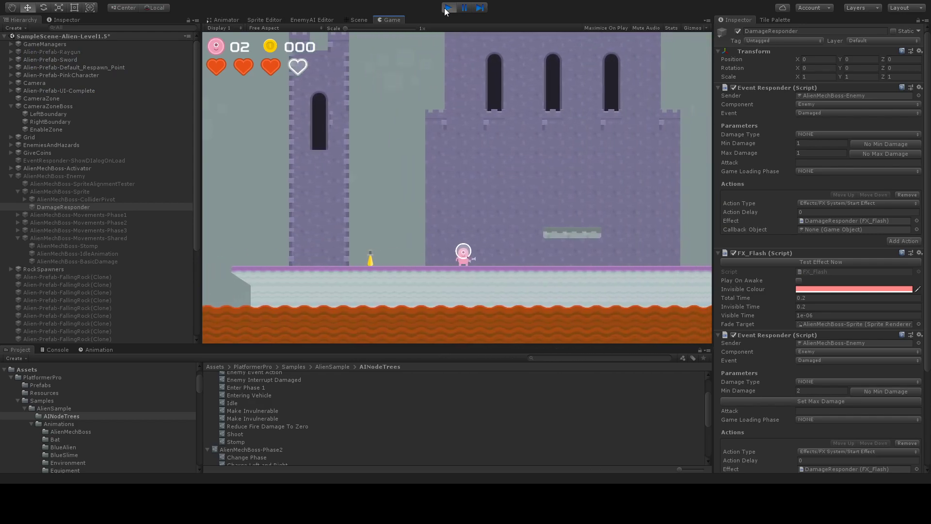
pyautogui.press('space')
pyautogui.press('Right')
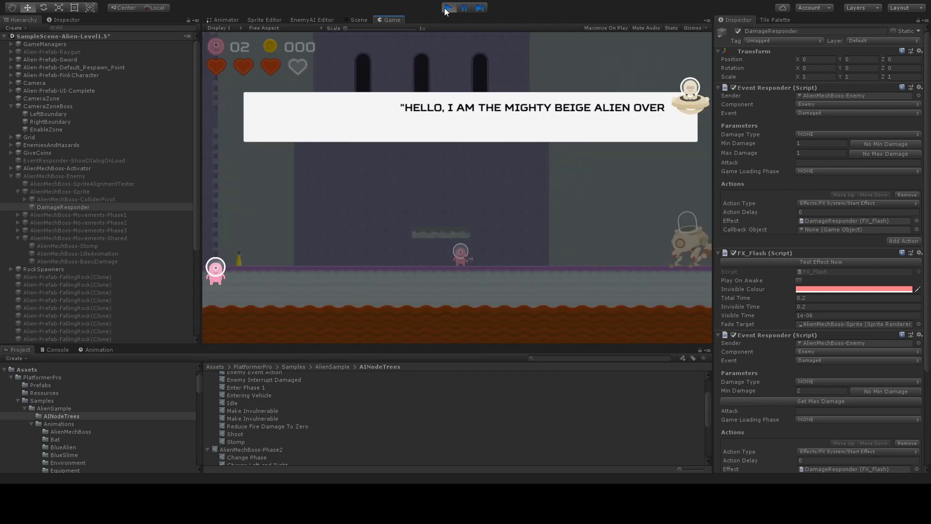
# Step: Advance the boss's dialogue and answer with PREPARE TO DIE
pyautogui.press('space')
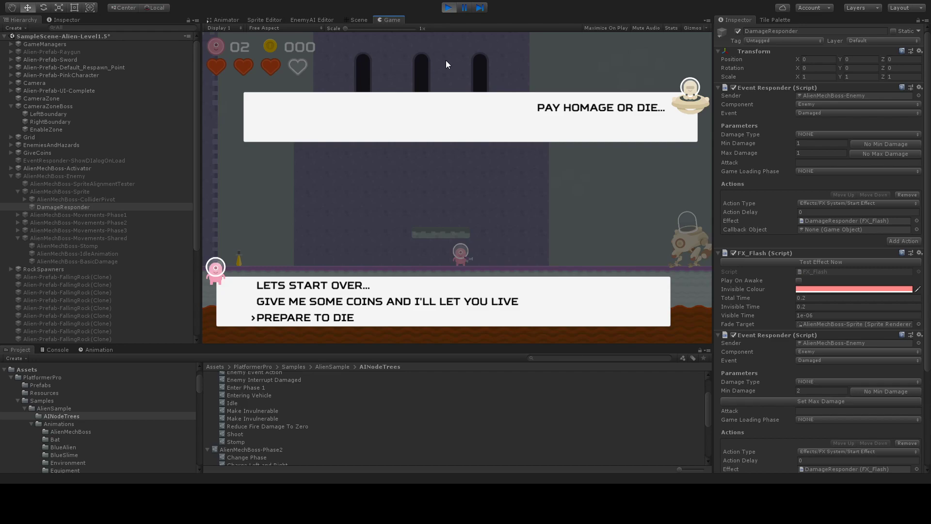
pyautogui.press('Return')
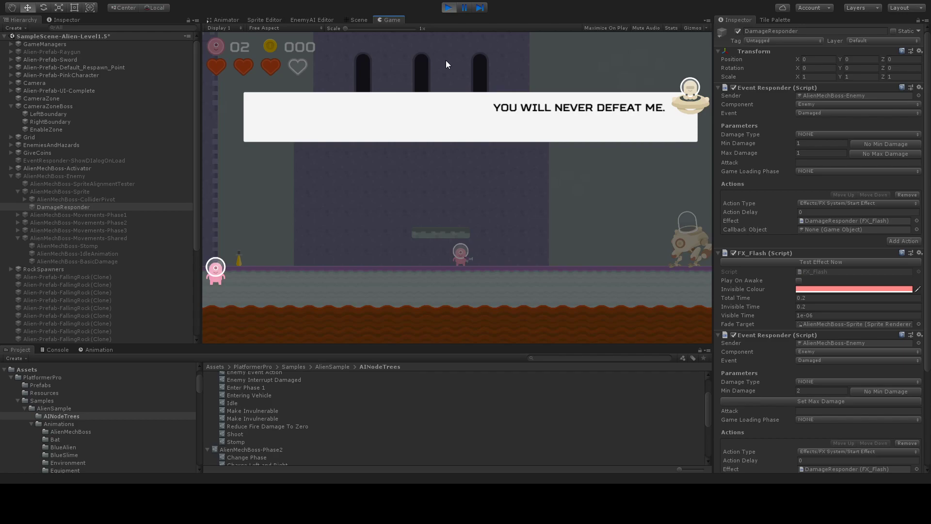
# Step: Dismiss the boss's last dialogue line and start the fight, moving between the ground and the floating platform to avoid its shots
pyautogui.press('Return')
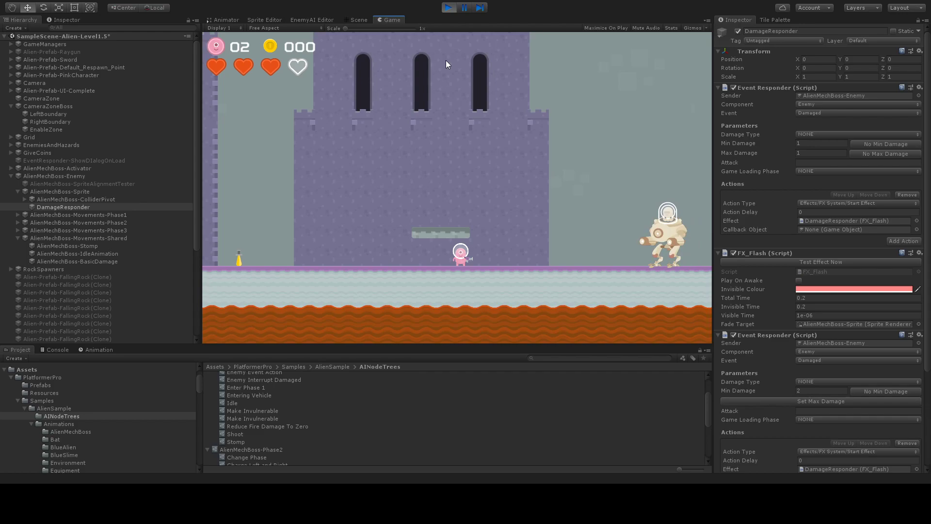
pyautogui.press('space')
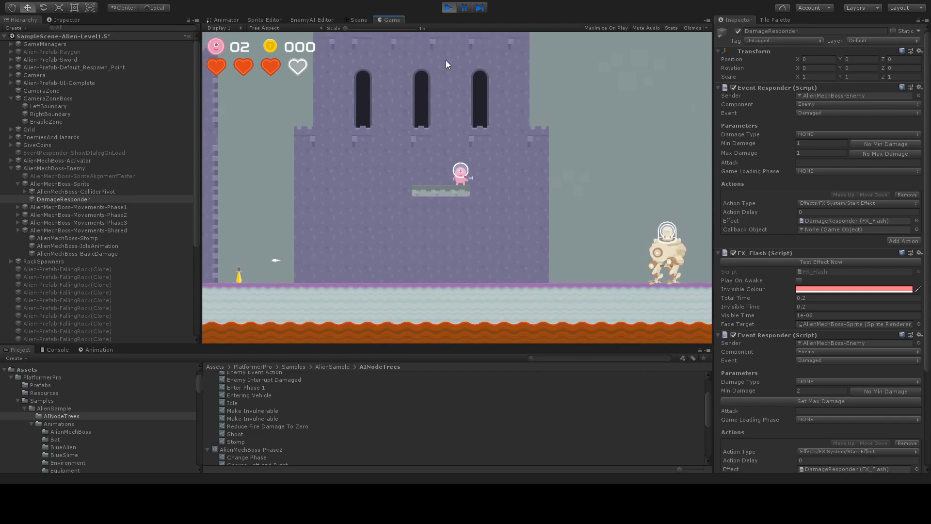
pyautogui.press('Left')
pyautogui.press('Right')
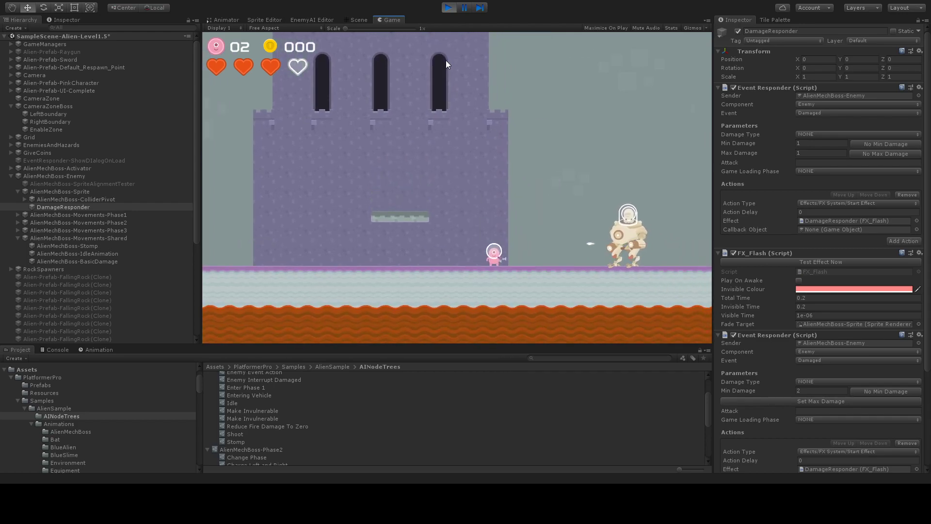
pyautogui.press('space')
pyautogui.press('Right')
pyautogui.press('Left')
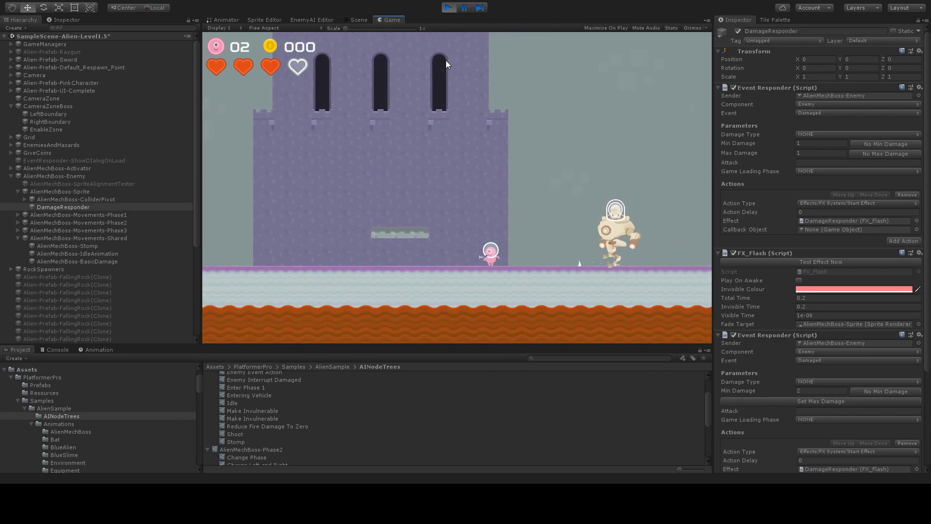
pyautogui.press('Right')
pyautogui.press('Left')
pyautogui.press('Left')
pyautogui.press('space')
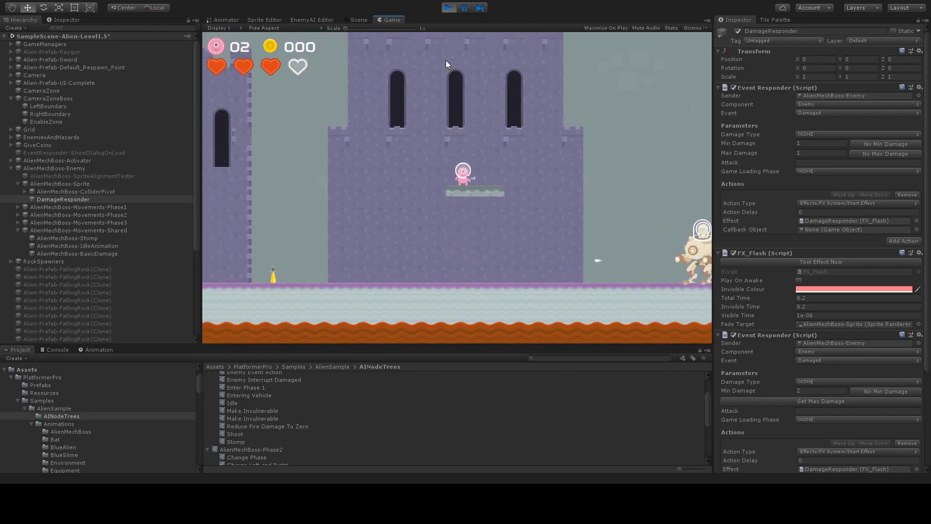
# Step: Keep dodging the mech boss's projectiles by dropping to the ground and jumping back onto the floating platform
pyautogui.press('Right')
pyautogui.press('Left')
pyautogui.press('space')
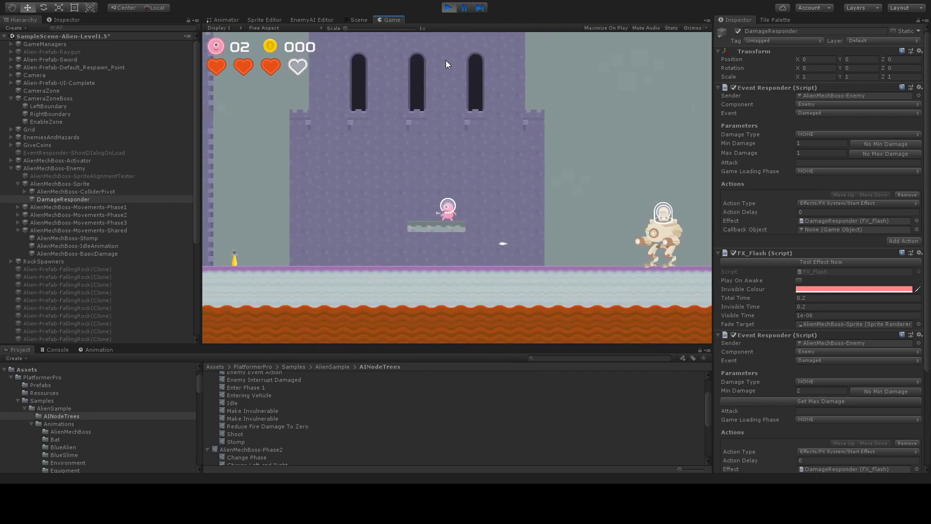
pyautogui.press('space')
pyautogui.press('Right')
pyautogui.press('Left')
pyautogui.press('space')
pyautogui.press('Left')
pyautogui.press('space')
pyautogui.press('Right')
pyautogui.press('space')
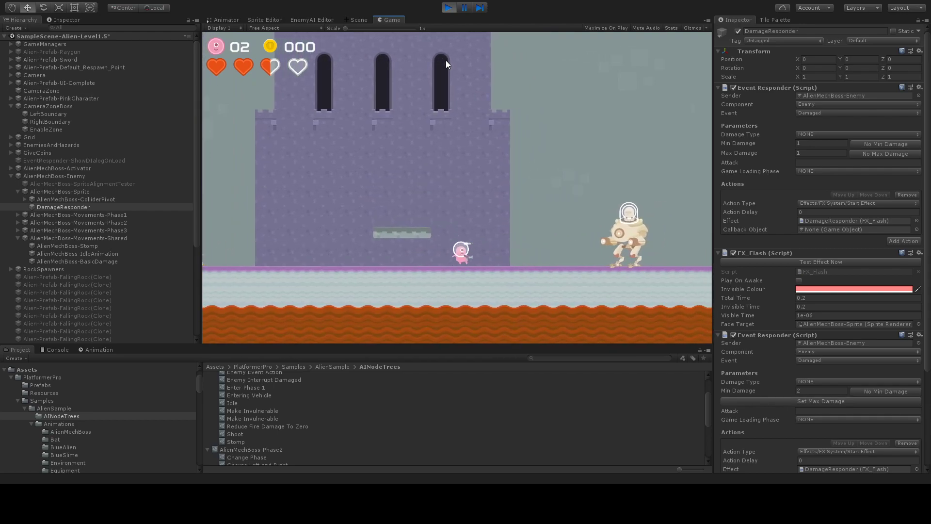
pyautogui.press('space')
pyautogui.press('Left')
pyautogui.press('space')
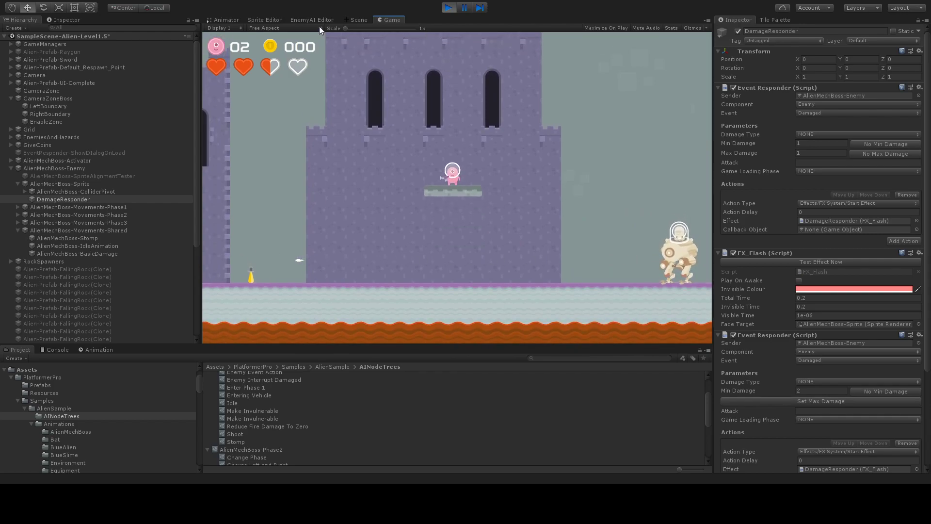
# Step: Search the scene objects for "rayg", select Attack_RayGun and set its Damage Type to FIRE
pyautogui.click(100, 28)
pyautogui.write('rayg')
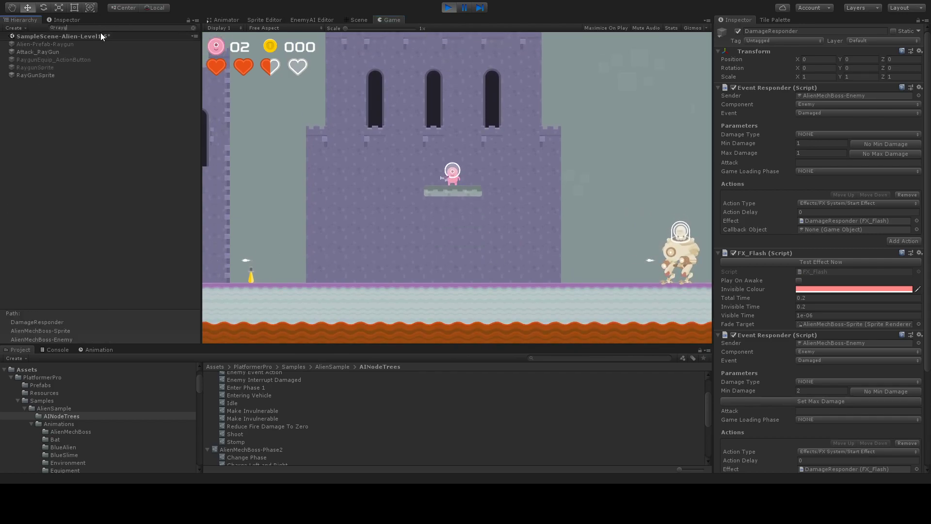
pyautogui.click(63, 52)
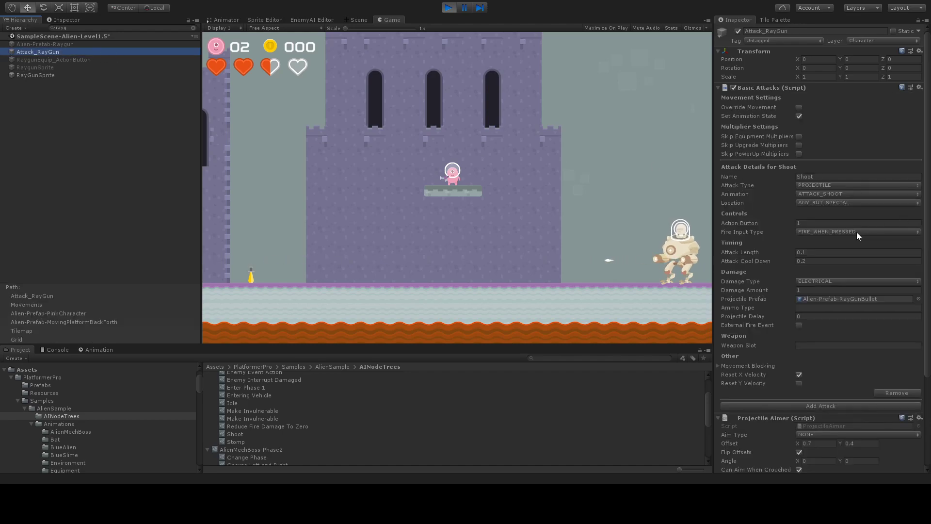
pyautogui.click(821, 95)
# Step: Resume the fight and test repeated jumping ray gun shots with fire damage on the boss, ending on the platform
pyautogui.click(520, 169)
pyautogui.press('Right')
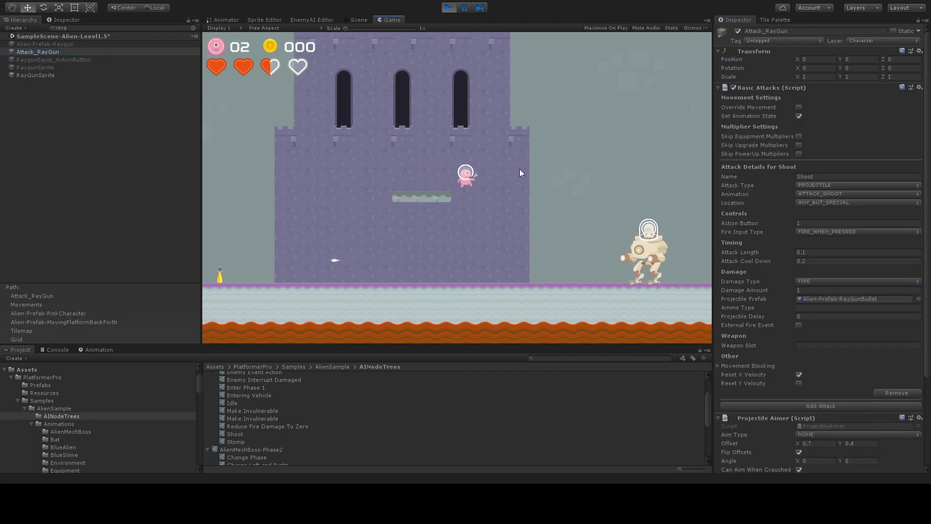
pyautogui.press('Left')
pyautogui.press('Right')
pyautogui.press('space')
pyautogui.press('x')
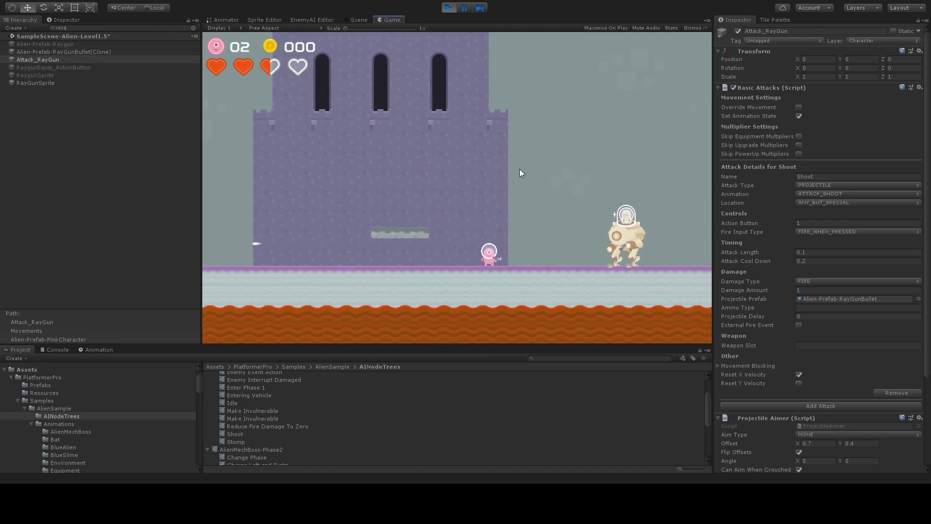
pyautogui.press('Left')
pyautogui.press('Right')
pyautogui.press('space')
pyautogui.press('x')
pyautogui.press('Left')
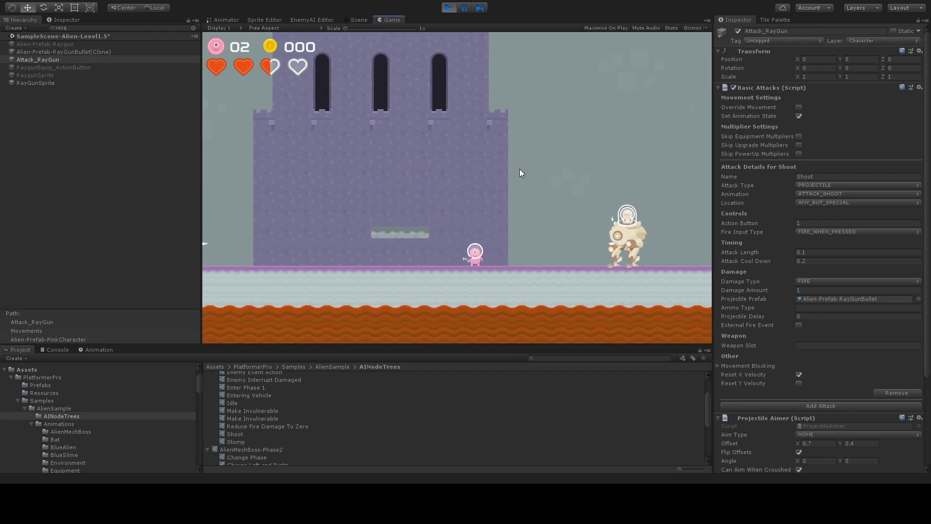
pyautogui.press('space')
pyautogui.press('Right')
pyautogui.press('x')
pyautogui.press('Left')
pyautogui.press('space')
pyautogui.press('Right')
pyautogui.press('x')
pyautogui.press('Left')
pyautogui.press('Right')
pyautogui.press('space')
pyautogui.press('Right')
pyautogui.press('space')
pyautogui.press('Left')
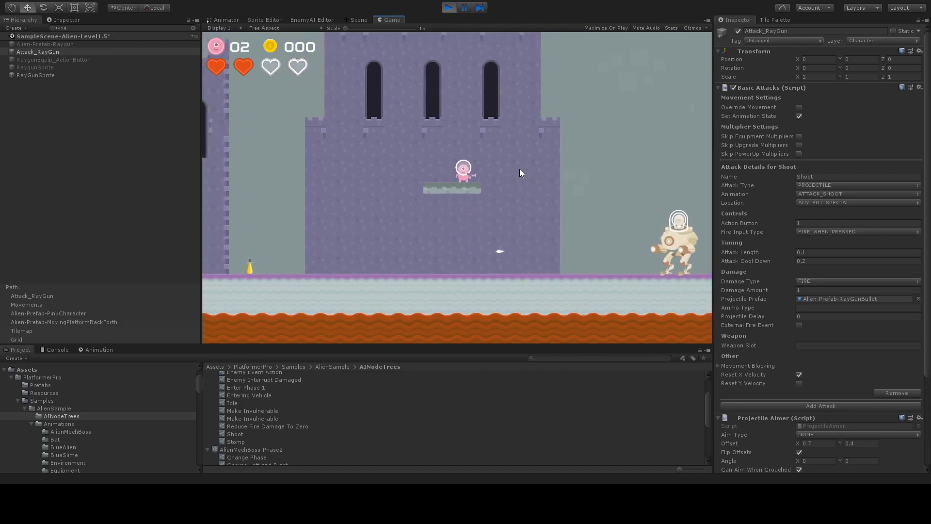
# Step: Set Attack_RayGun's Damage Type to ELECTRICAL and its Damage Amount to 2
pyautogui.click(825, 230)
pyautogui.click(818, 116)
pyautogui.click(805, 287)
pyautogui.write('2')
# Step: Resume the fight and test the stronger electrical shots on the boss, returning to the platform between attacks
pyautogui.click(543, 194)
pyautogui.press('Right')
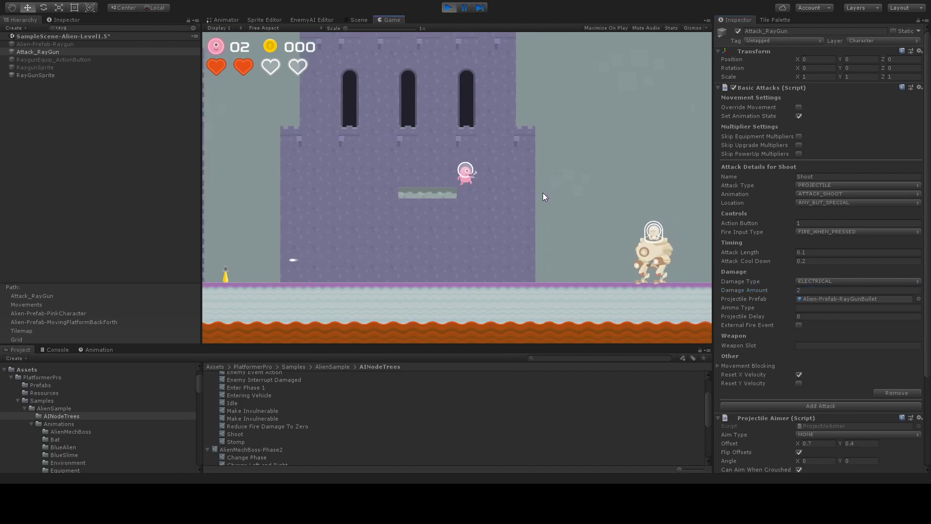
pyautogui.press('Left')
pyautogui.press('space')
pyautogui.press('Right')
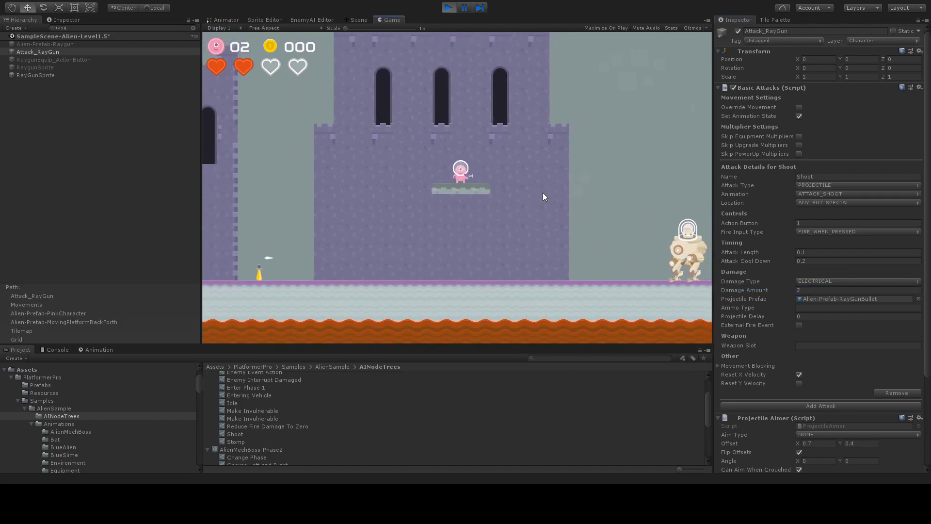
pyautogui.press('Right')
pyautogui.press('Right')
pyautogui.press('space')
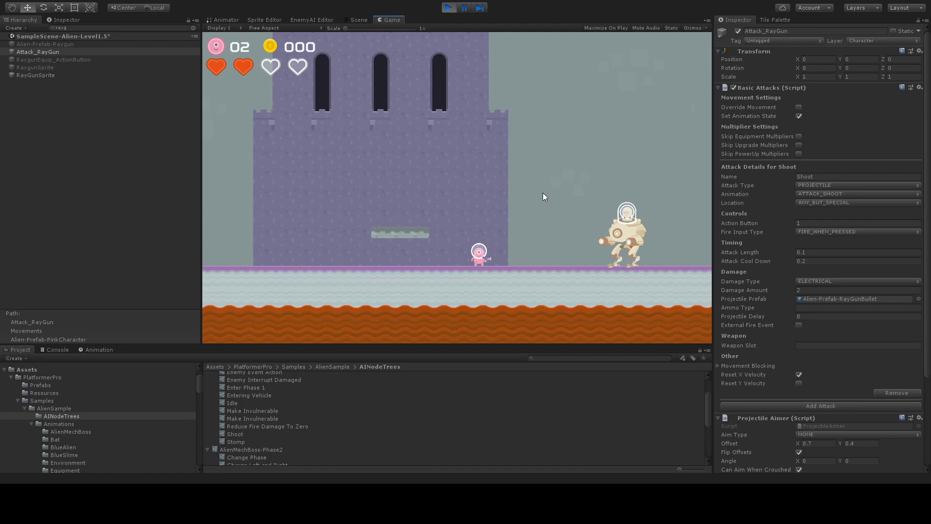
pyautogui.press('Left')
pyautogui.press('space')
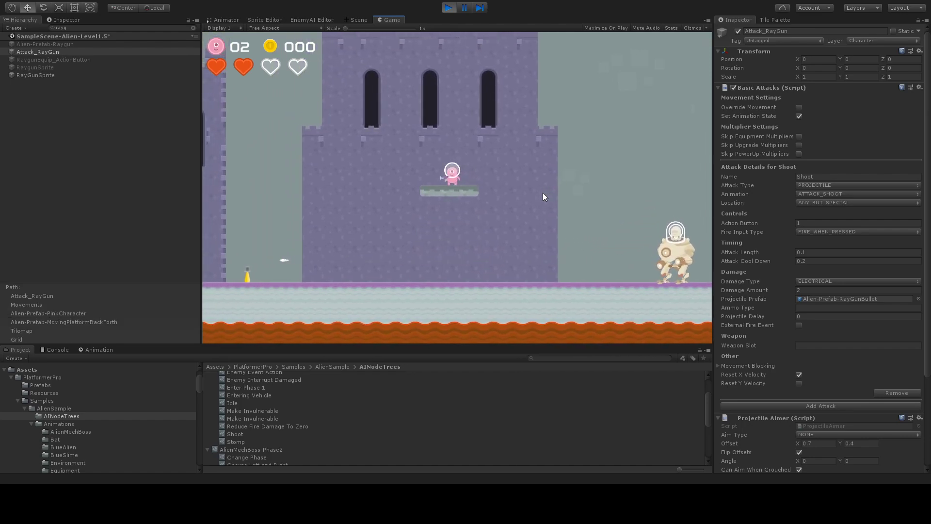
pyautogui.press('Right')
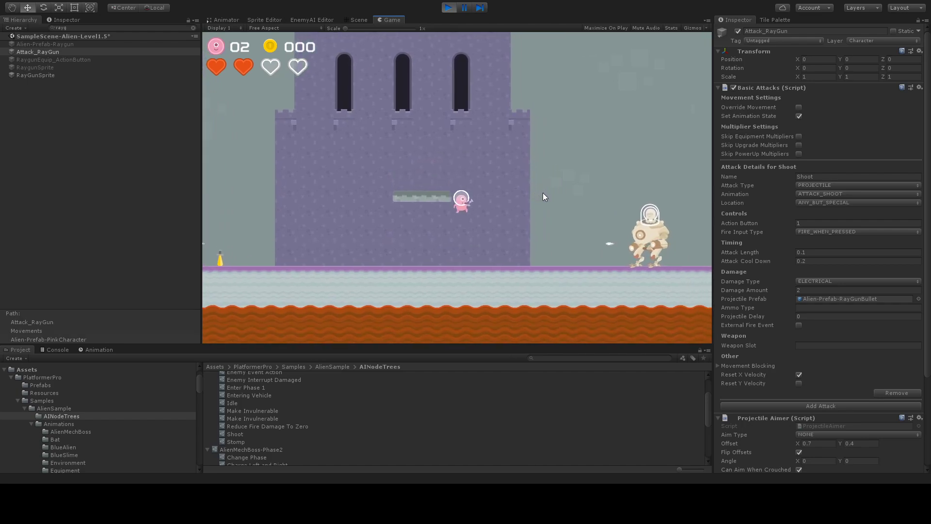
pyautogui.press('Right')
pyautogui.press('space')
pyautogui.press('x')
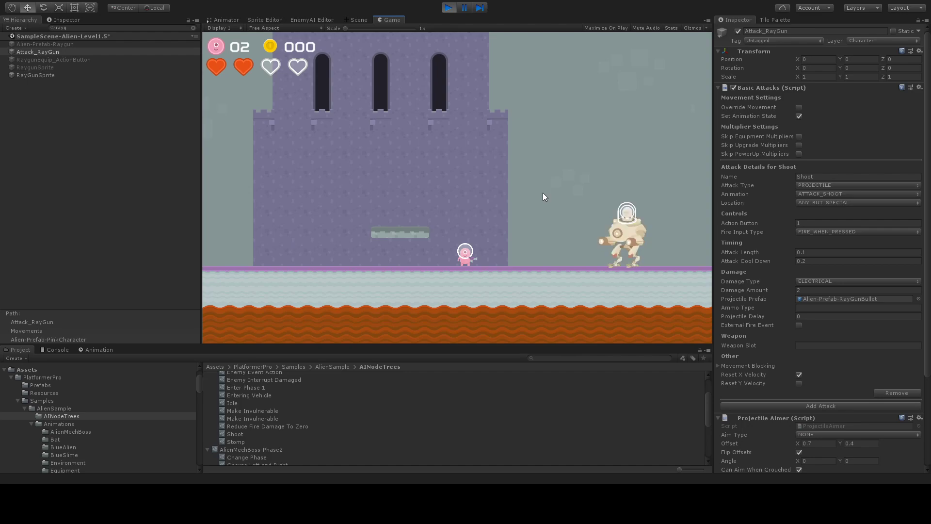
pyautogui.press('Left')
pyautogui.press('space')
pyautogui.press('Right')
# Step: Set Attack_RayGun's Damage Amount to 1 and return control to the running game
pyautogui.click(814, 290)
pyautogui.write('1')
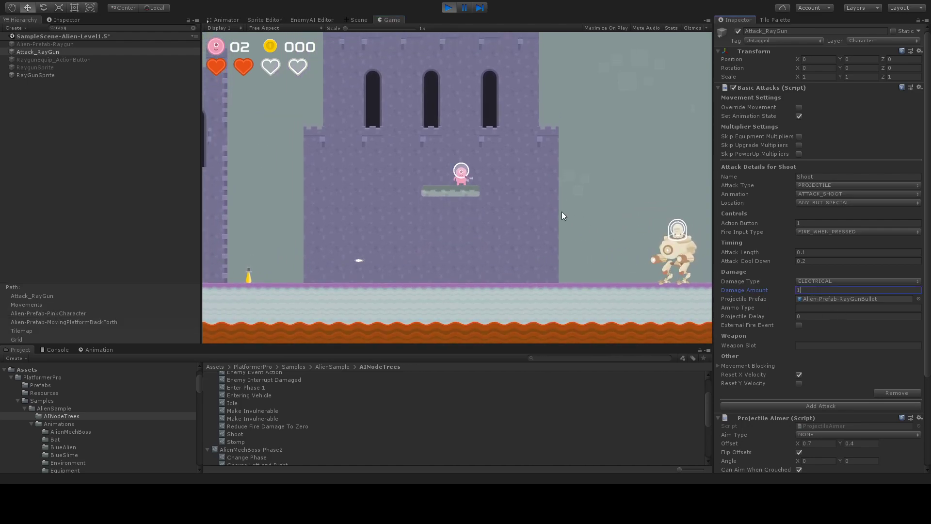
pyautogui.click(475, 186)
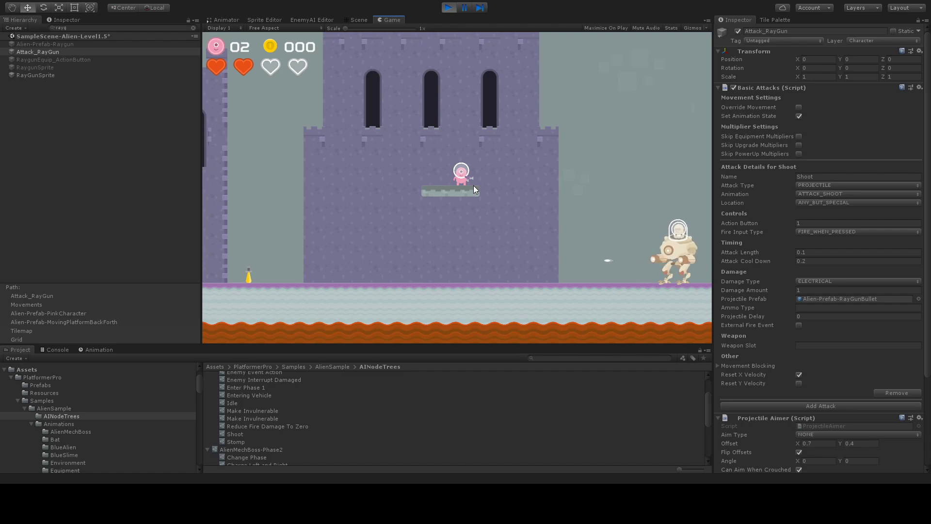
# Step: Shoot the boss with the one-damage electrical ray gun while jumping its projectiles, finishing on the floating platform
pyautogui.press('Right')
pyautogui.press('Left')
pyautogui.press('space')
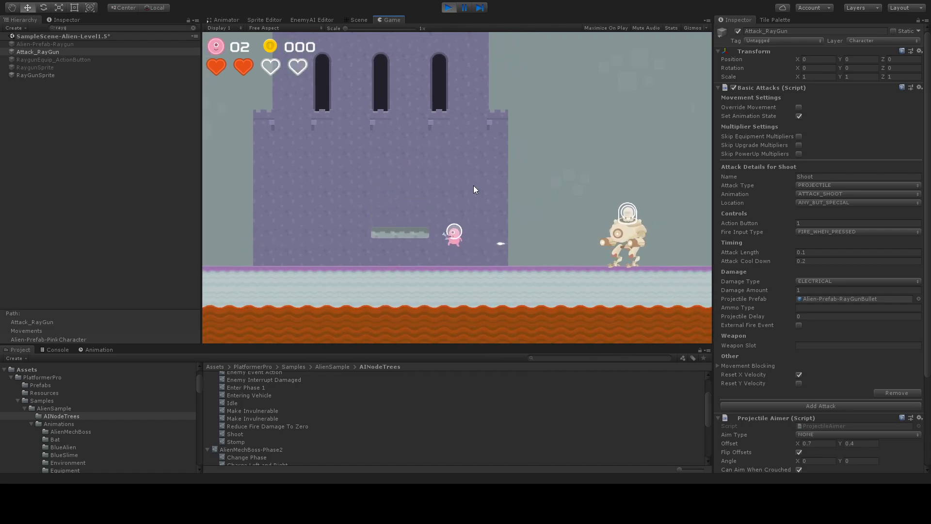
pyautogui.press('Right')
pyautogui.press('x')
pyautogui.press('Left')
pyautogui.press('space')
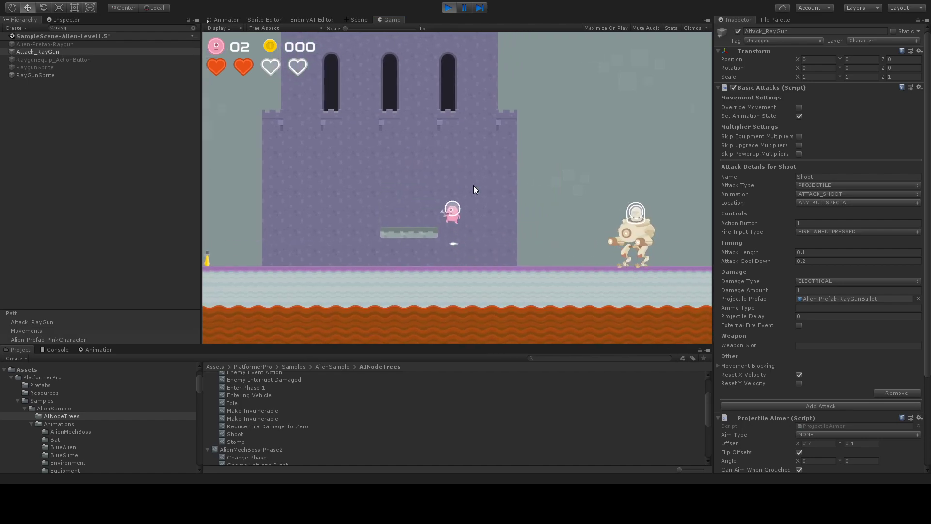
pyautogui.press('Right')
pyautogui.press('space')
pyautogui.press('space')
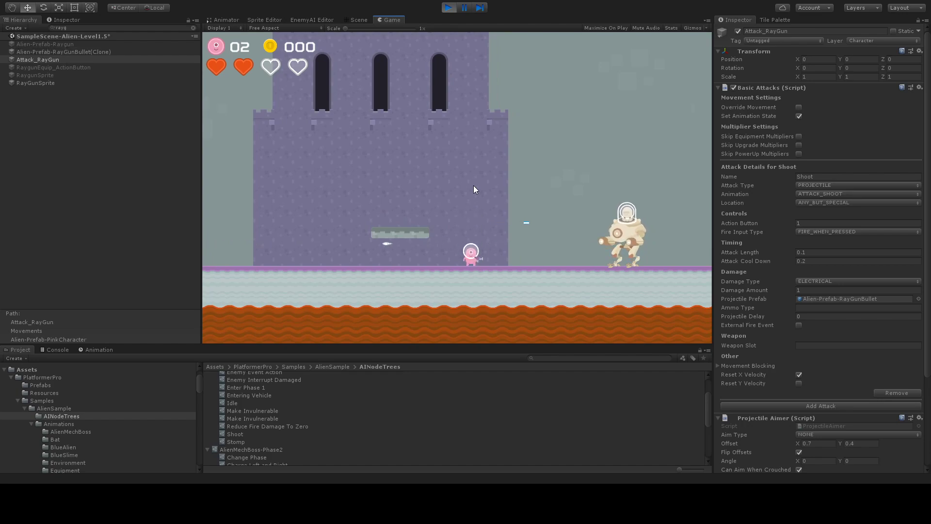
pyautogui.press('space')
pyautogui.press('Left')
pyautogui.press('space')
pyautogui.press('Right')
pyautogui.press('Left')
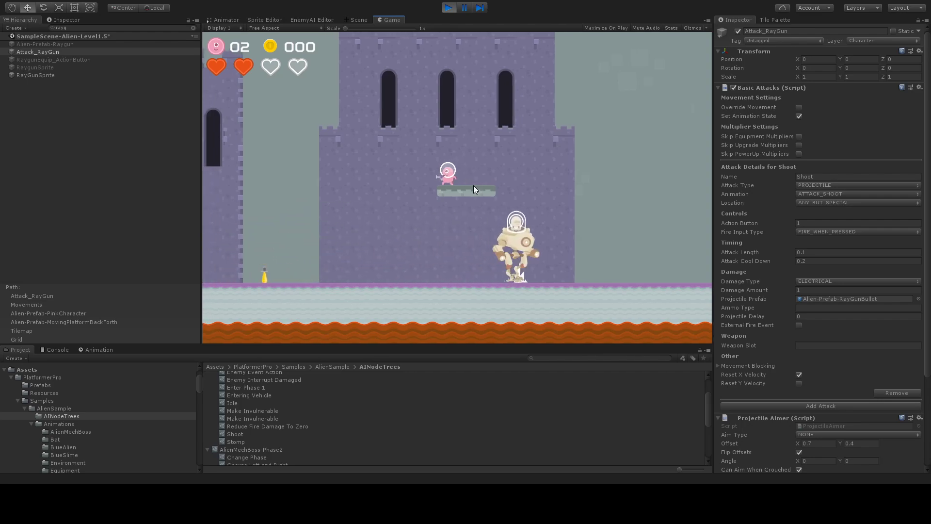
# Step: Drop from the platform and advance along the ground toward the boss as rocks fall
pyautogui.press('Left')
pyautogui.press('Right')
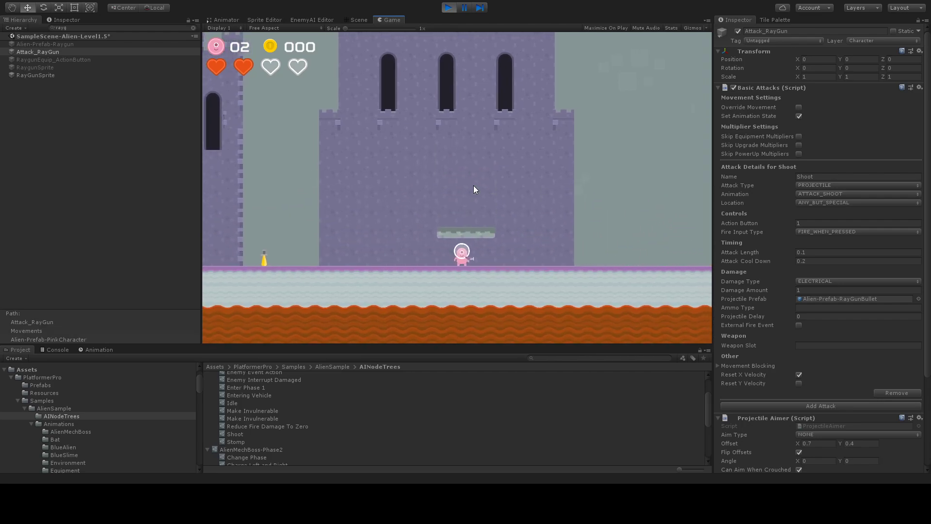
pyautogui.press('Right')
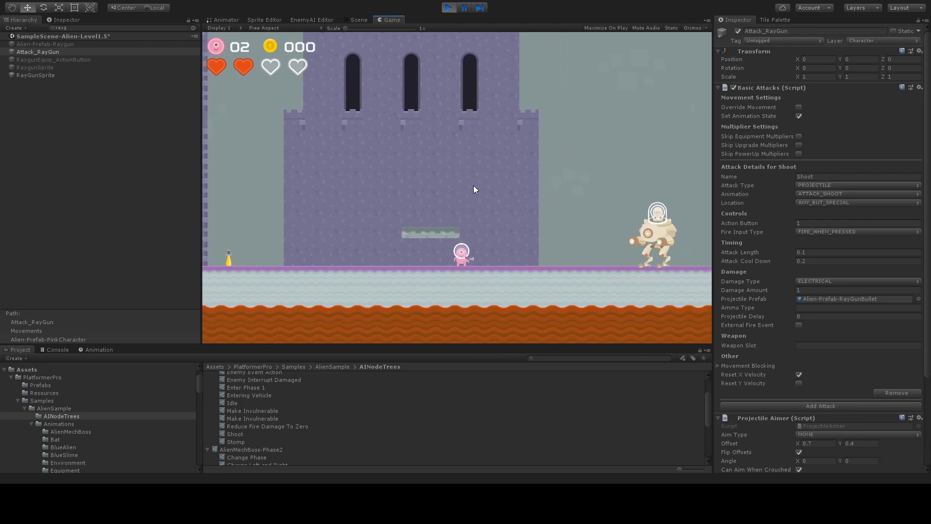
pyautogui.press('Right')
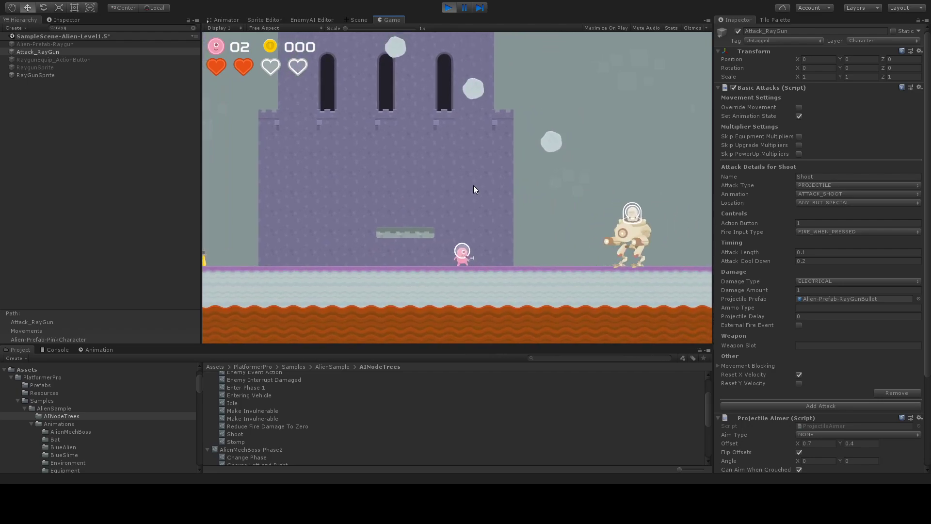
pyautogui.press('Right')
pyautogui.press('Left')
pyautogui.press('Right')
pyautogui.press('Right')
# Step: Attack the boss with repeated jumping shots while dodging the falling rocks, and end play mode
pyautogui.press('space')
pyautogui.press('x')
pyautogui.press('Left')
pyautogui.press('Left')
pyautogui.press('Right')
pyautogui.press('space')
pyautogui.press('x')
pyautogui.press('Left')
pyautogui.press('Left')
pyautogui.press('Right')
pyautogui.press('space')
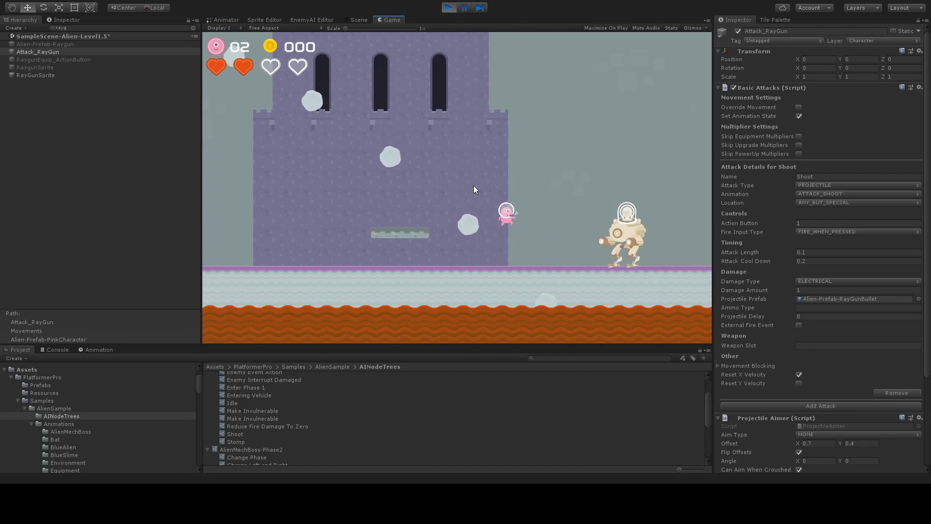
pyautogui.press('x')
pyautogui.press('Left')
pyautogui.press('Right')
pyautogui.press('space')
pyautogui.press('x')
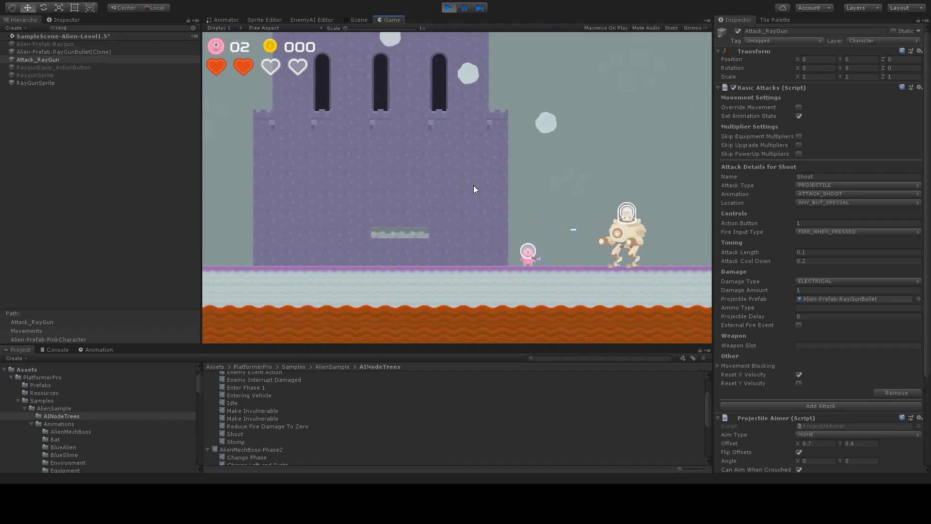
pyautogui.click(448, 8)
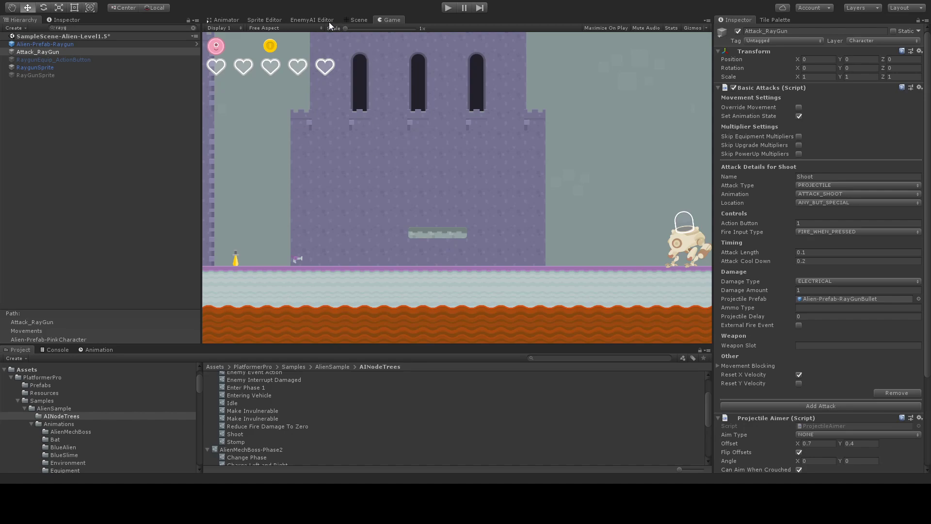
# Step: Inspect the Enemy Interrupt Damaged node and its connected Make Invulnerable nodes in the AlienMechBoss-Phase1 AI graph
pyautogui.click(308, 20)
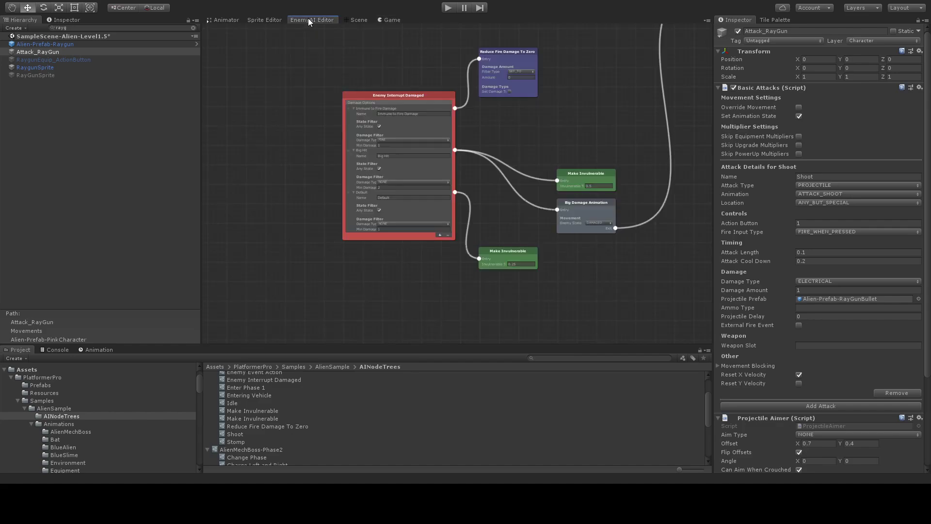
pyautogui.moveTo(618, 294); pyautogui.dragTo(458, 230, button='middle')
pyautogui.moveTo(314, 229); pyautogui.dragTo(394, 277, button='middle')
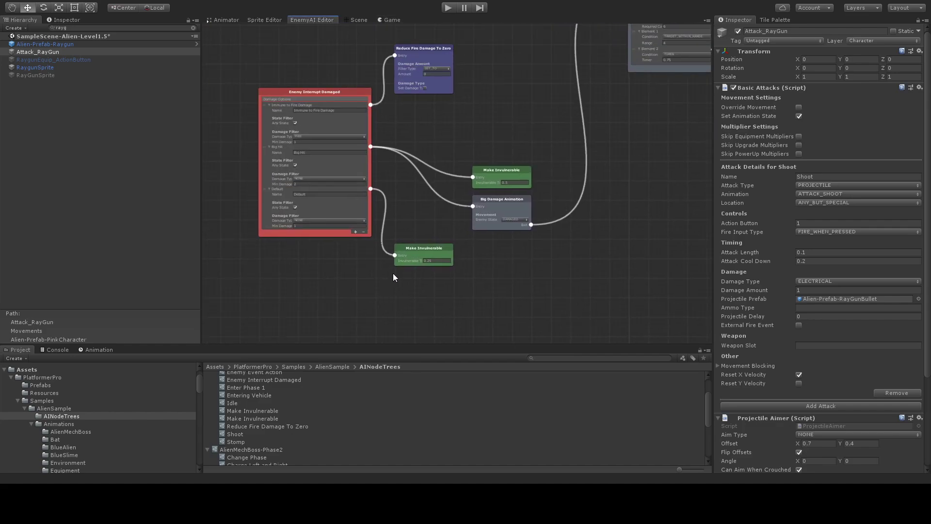
pyautogui.click(414, 249)
pyautogui.click(497, 170)
pyautogui.click(311, 91)
pyautogui.moveTo(483, 111); pyautogui.dragTo(440, 203, button='middle')
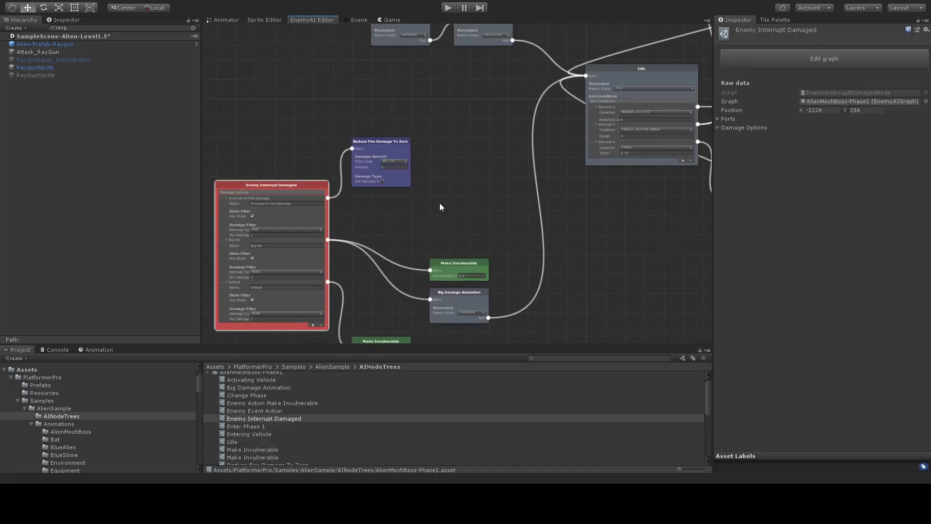
# Step: Examine the Reduce Fire Damage To Zero, Entering Vehicle and Idle nodes and their connections in the Phase 1 AI graph
pyautogui.click(368, 143)
pyautogui.moveTo(550, 129); pyautogui.dragTo(517, 224, button='middle')
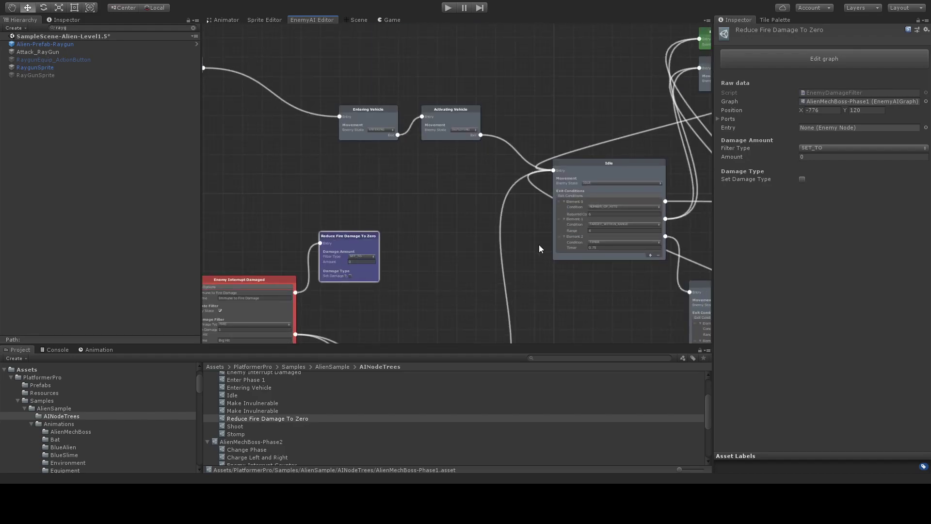
pyautogui.click(360, 109)
pyautogui.click(614, 164)
pyautogui.scroll(1, 416, 310)
pyautogui.moveTo(416, 309); pyautogui.dragTo(414, 201, button='middle')
pyautogui.moveTo(418, 114); pyautogui.dragTo(447, 176, button='middle')
pyautogui.moveTo(413, 70); pyautogui.dragTo(411, 165, button='middle')
pyautogui.moveTo(293, 156); pyautogui.dragTo(363, 207, button='middle')
pyautogui.moveTo(560, 275); pyautogui.dragTo(346, 212, button='middle')
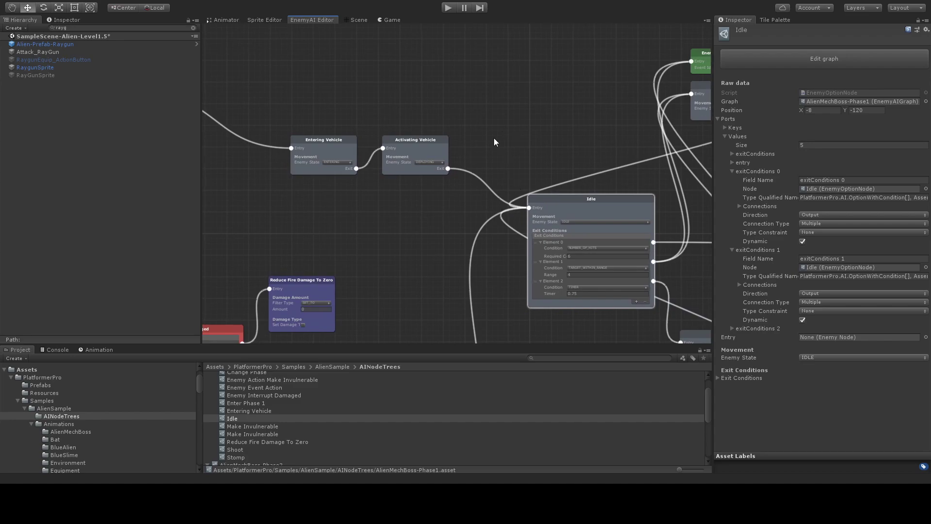
pyautogui.moveTo(491, 138); pyautogui.dragTo(491, 136, button='middle')
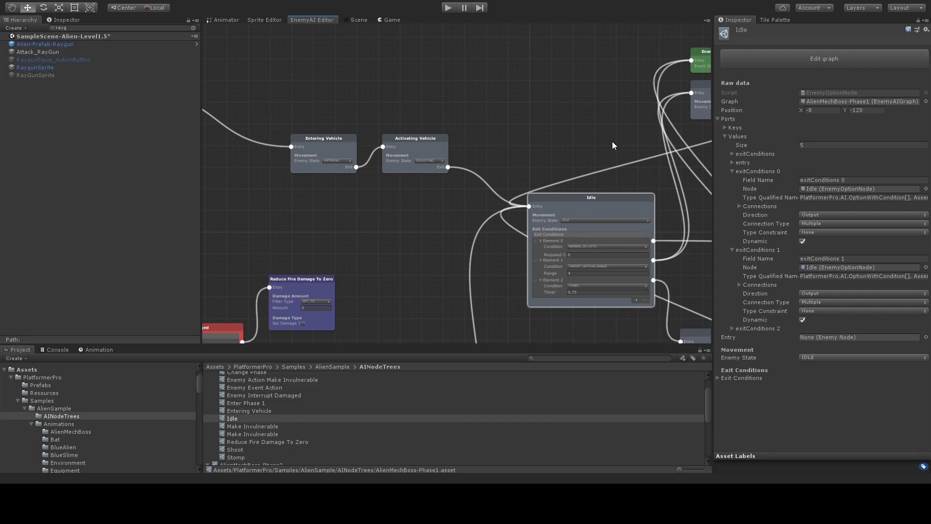
# Step: Add a Log Message node reading "Entering the IDLE state!" above Idle and connect it to the Activating Vehicle node's exit
pyautogui.click(789, 252)
pyautogui.moveTo(512, 144); pyautogui.dragTo(501, 128)
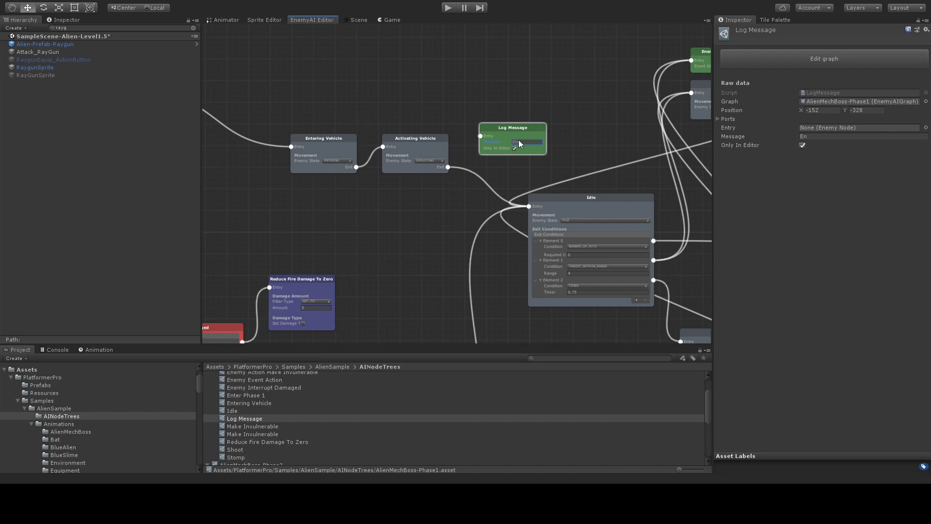
pyautogui.write('Entering the IDLE state!')
pyautogui.press('Return')
pyautogui.moveTo(380, 298); pyautogui.dragTo(438, 235, button='middle')
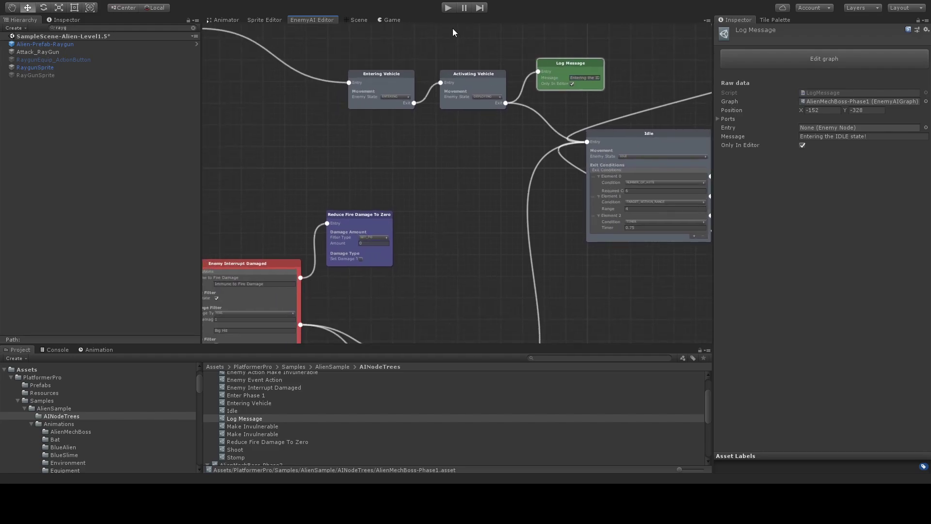
# Step: Start play mode and run across the gap and past the weapon pickups until the boss's dialogue begins
pyautogui.click(447, 9)
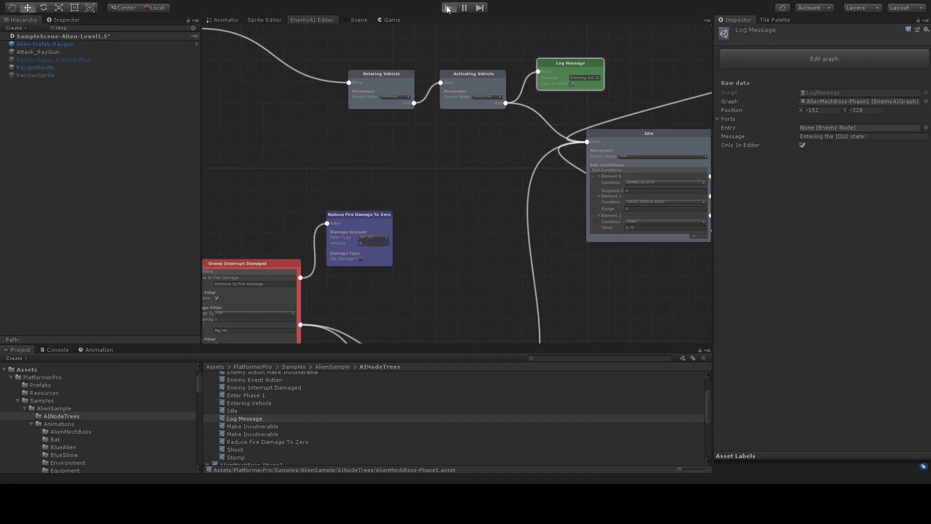
pyautogui.press('Right')
pyautogui.press('space')
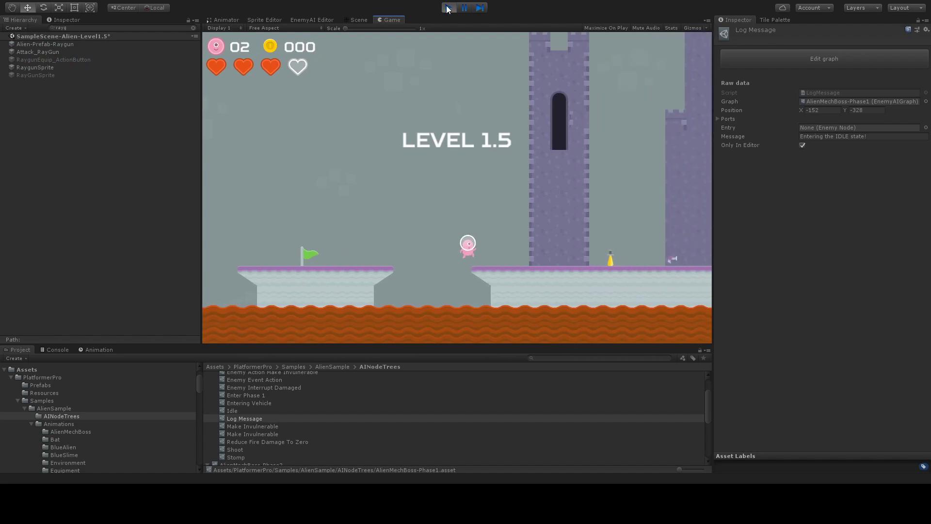
pyautogui.press('Right')
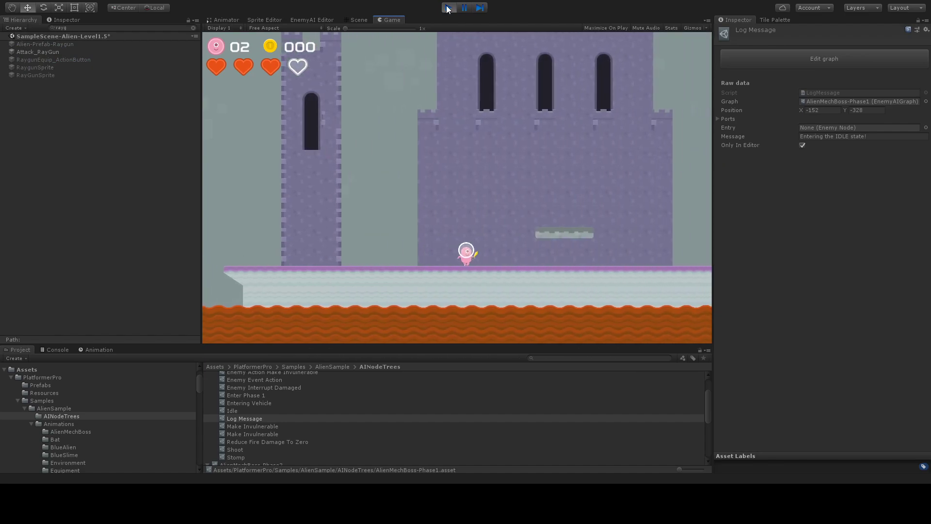
pyautogui.press('Right')
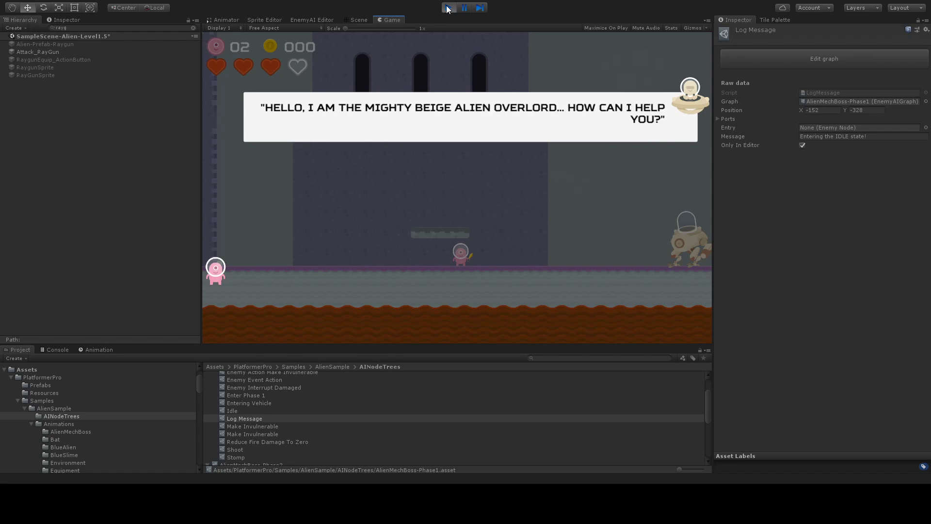
# Step: Show the console and advance through the boss's dialogue, choosing the reply "Surrender I have the gold sword"
pyautogui.click(50, 349)
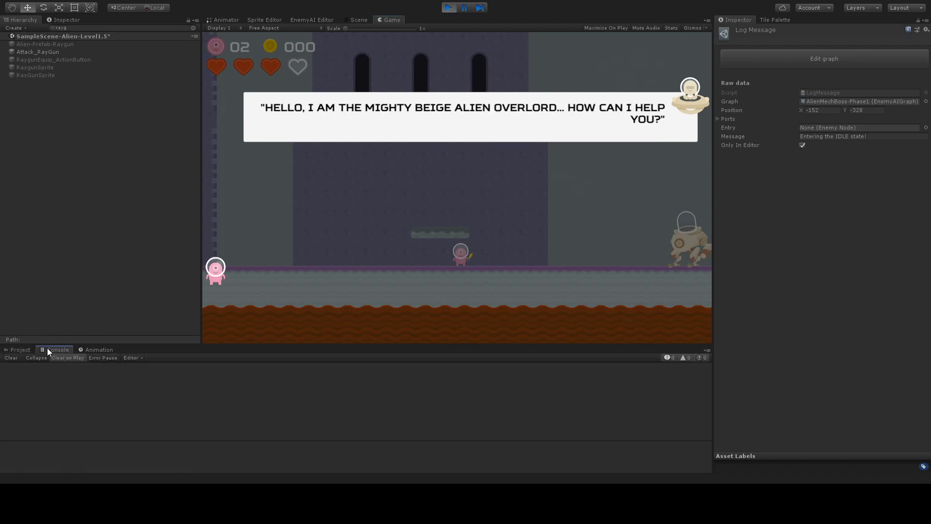
pyautogui.click(461, 276)
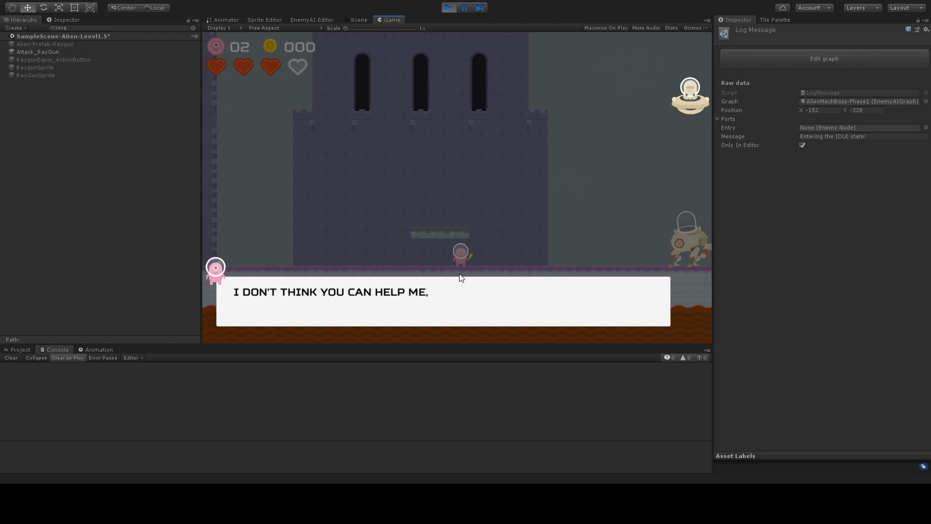
pyautogui.click(460, 274)
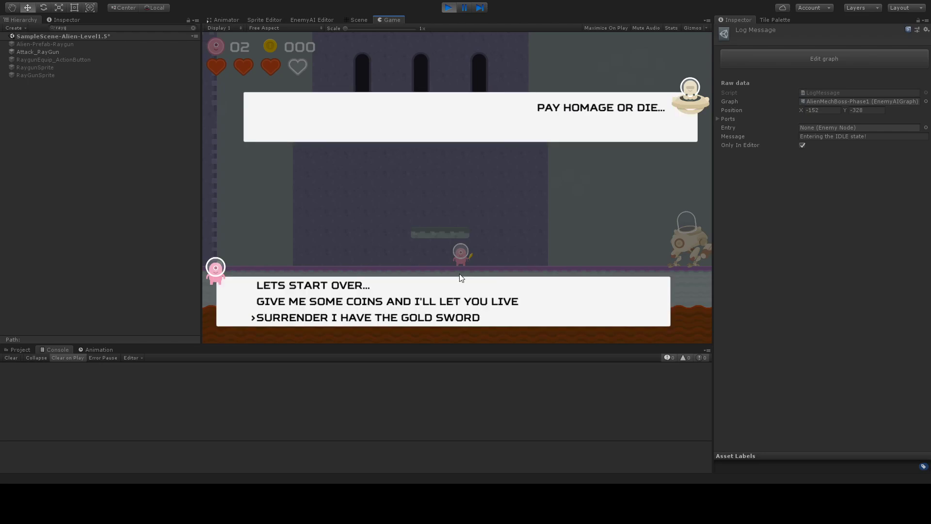
pyautogui.click(460, 278)
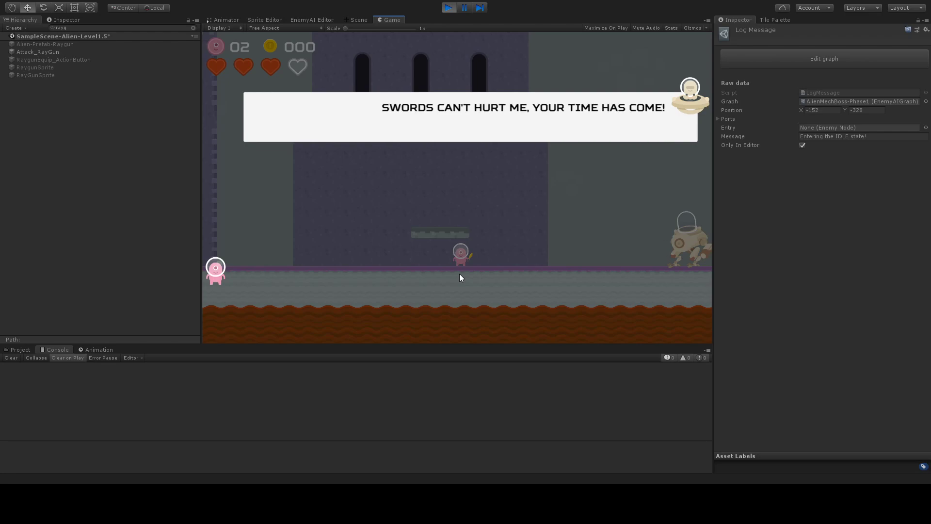
pyautogui.click(460, 277)
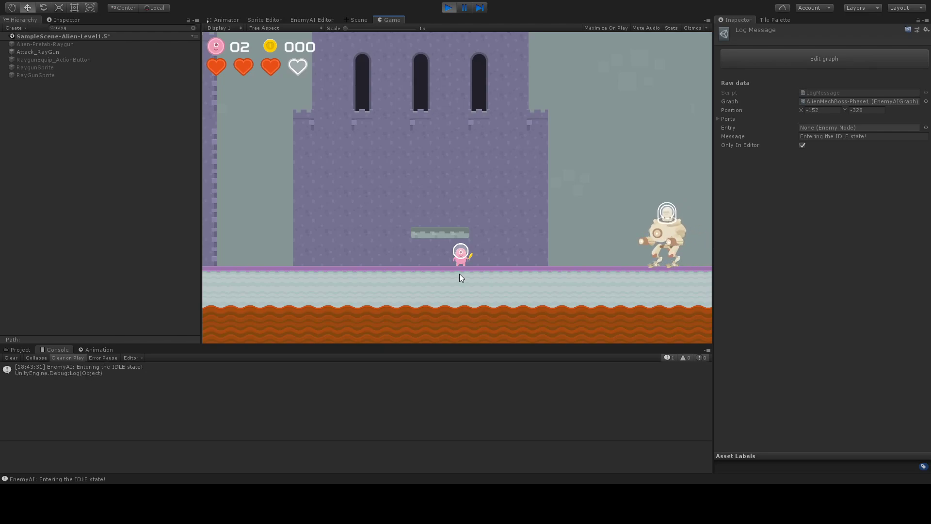
# Step: Dodge onto the floating platform to inspect the idle-state log entry in the console, and end play mode
pyautogui.press('Right')
pyautogui.press('space')
pyautogui.press('Left')
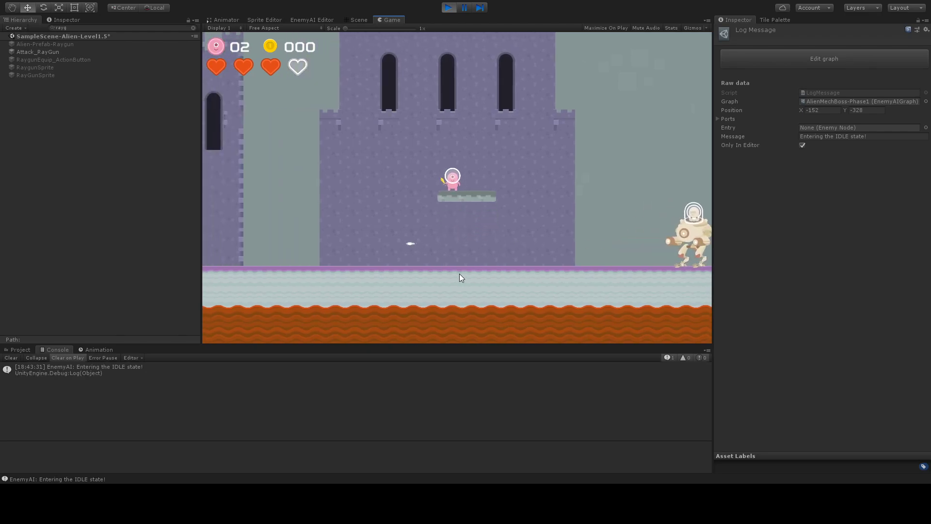
pyautogui.click(51, 372)
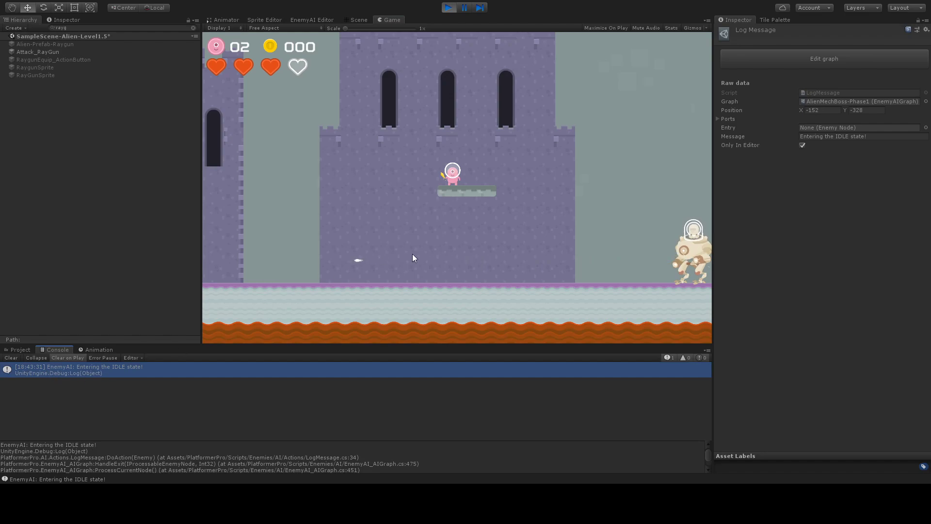
pyautogui.click(447, 8)
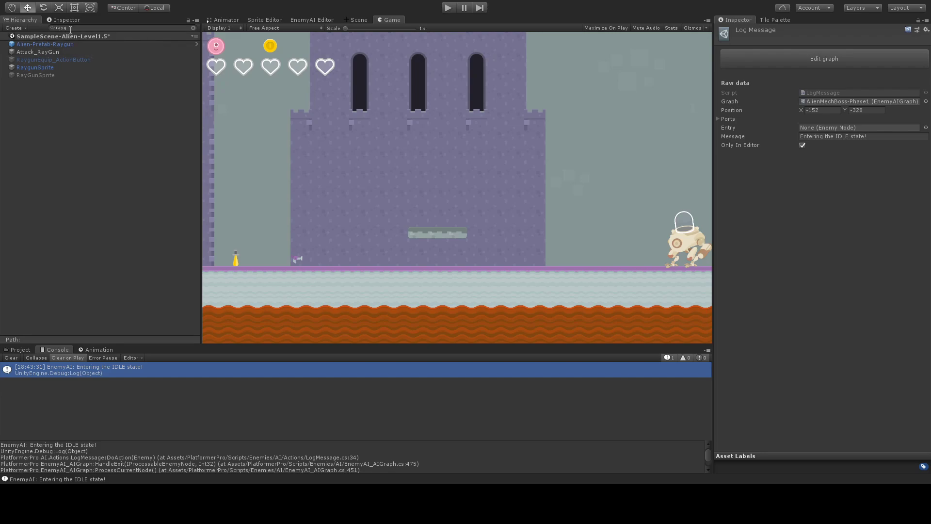
# Step: Clear the hierarchy search and collapse the Enemy Movement_Distributor and Enemy AI_AI Graph components on AlienMechBoss-Enemy
pyautogui.press('BackSpace')
pyautogui.press('BackSpace')
pyautogui.press('BackSpace')
pyautogui.press('BackSpace')
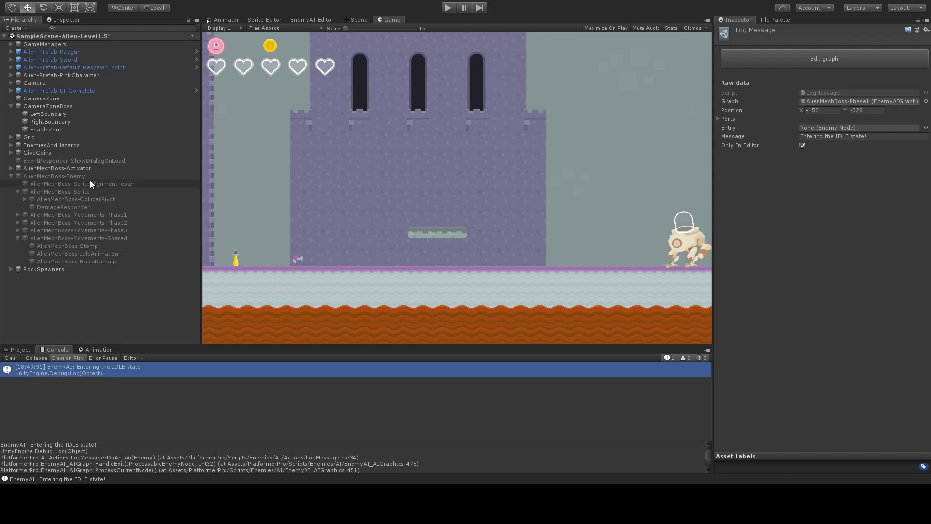
pyautogui.click(75, 176)
pyautogui.scroll(-10, 817, 213)
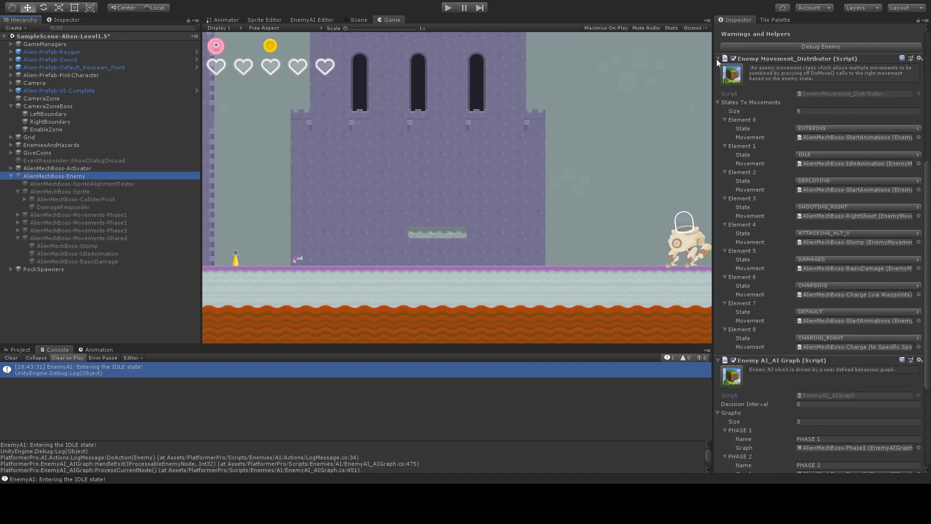
pyautogui.click(717, 59)
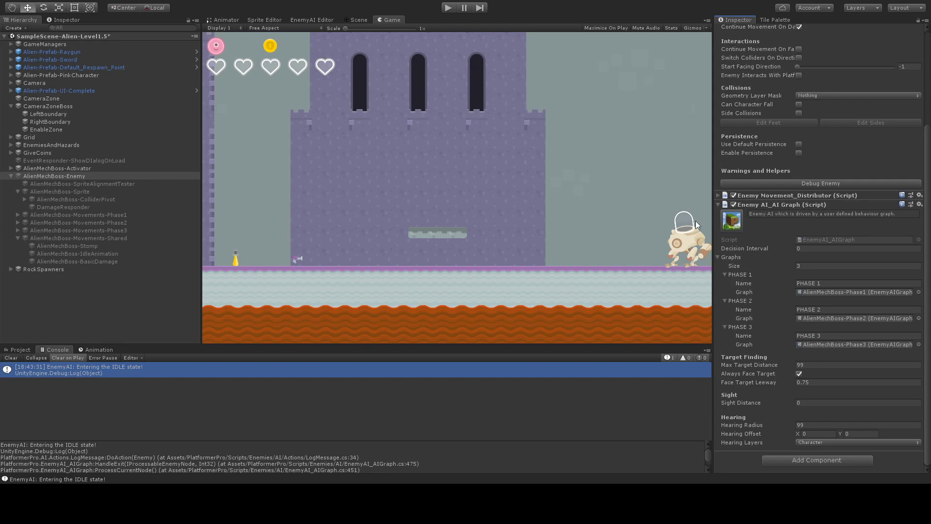
pyautogui.click(718, 205)
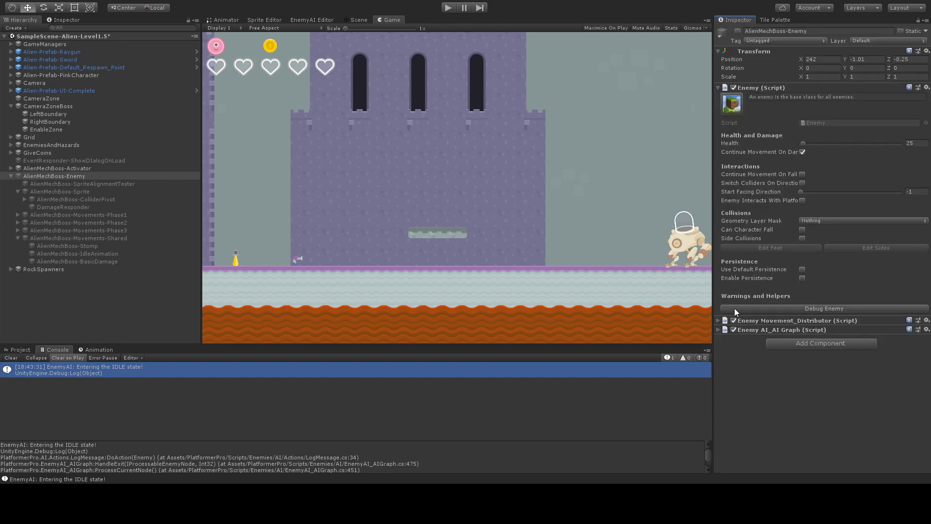
# Step: Review the Enemy Movement_Distributor's state-to-movement assignments and inspect the AlienMechBoss-StartAnimations movement used for the ENTERING state
pyautogui.click(718, 320)
pyautogui.scroll(-5, 793, 336)
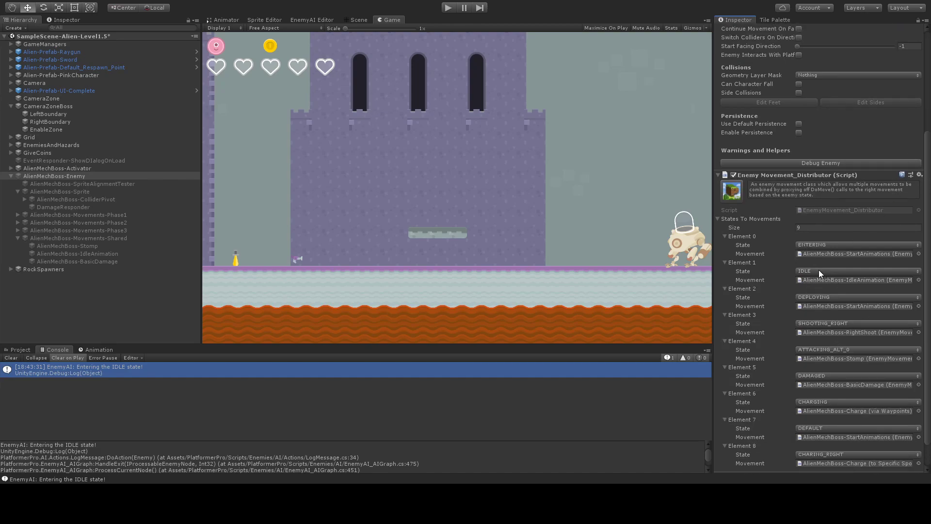
pyautogui.scroll(-1, 823, 264)
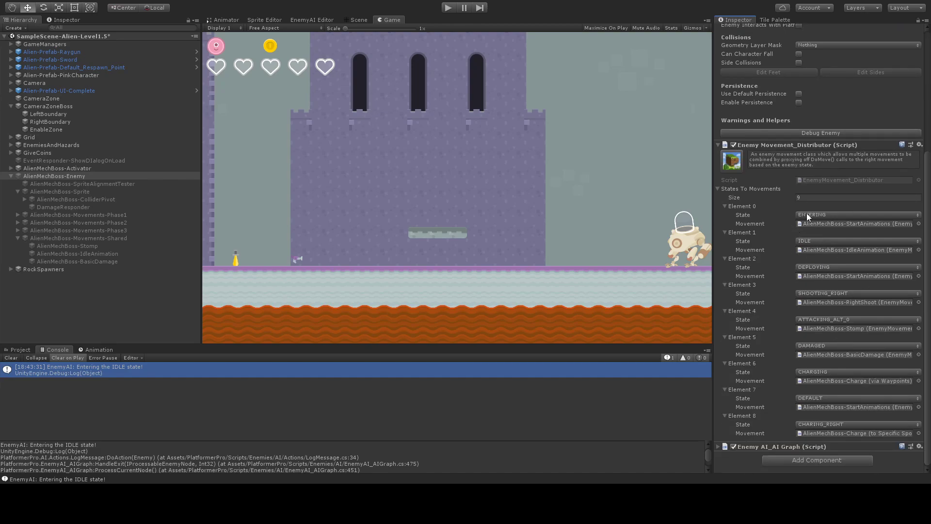
pyautogui.click(817, 225)
pyautogui.click(822, 249)
pyautogui.click(808, 224)
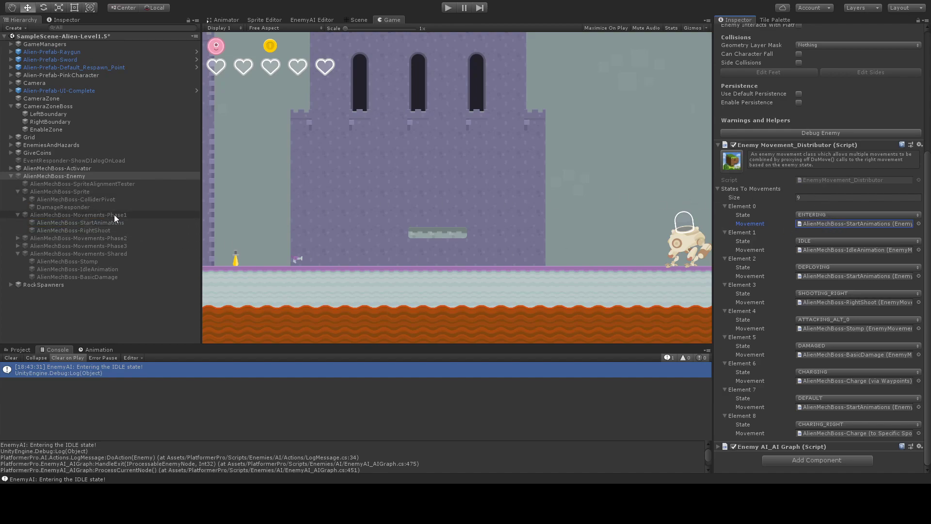
pyautogui.click(92, 222)
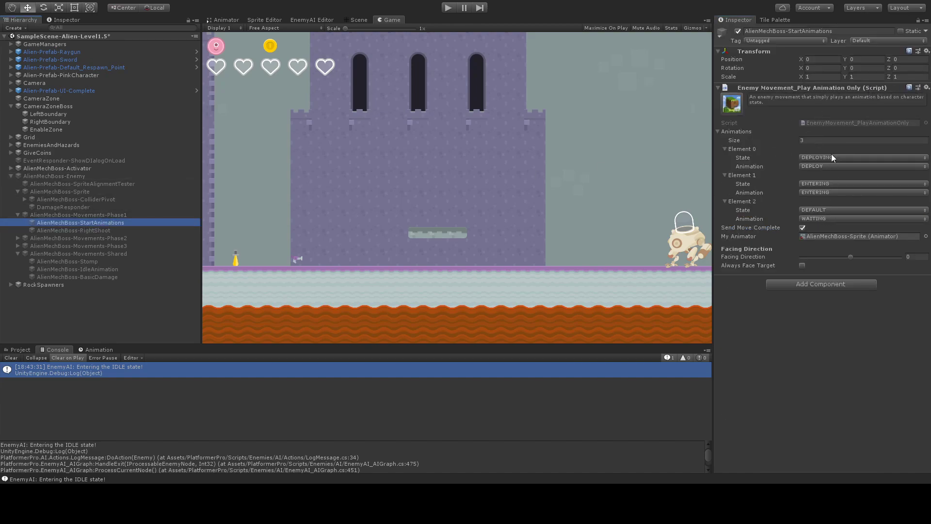
# Step: Find the movement assigned to SHOOTING_RIGHT on AlienMechBoss-Enemy and inspect the AlienMechBoss-RightShoot object's settings
pyautogui.click(82, 176)
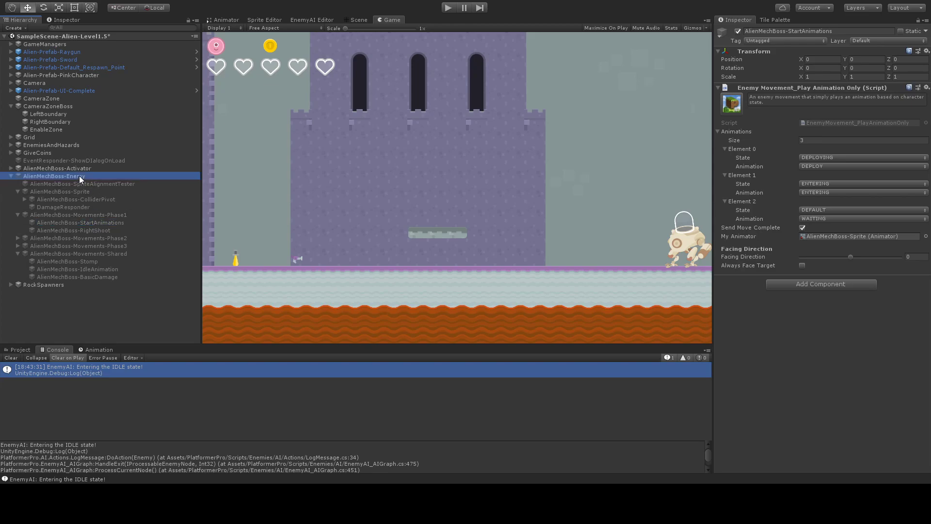
pyautogui.scroll(-6, 824, 313)
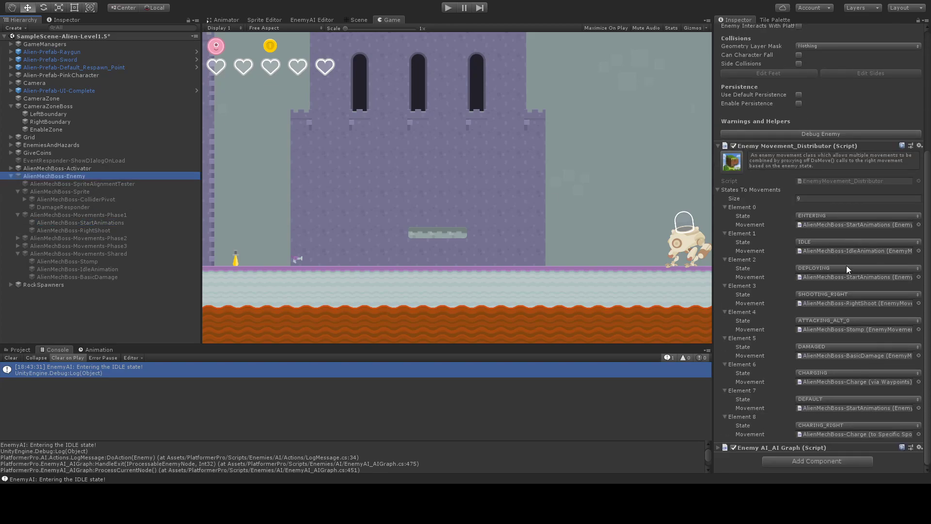
pyautogui.scroll(-1, 811, 274)
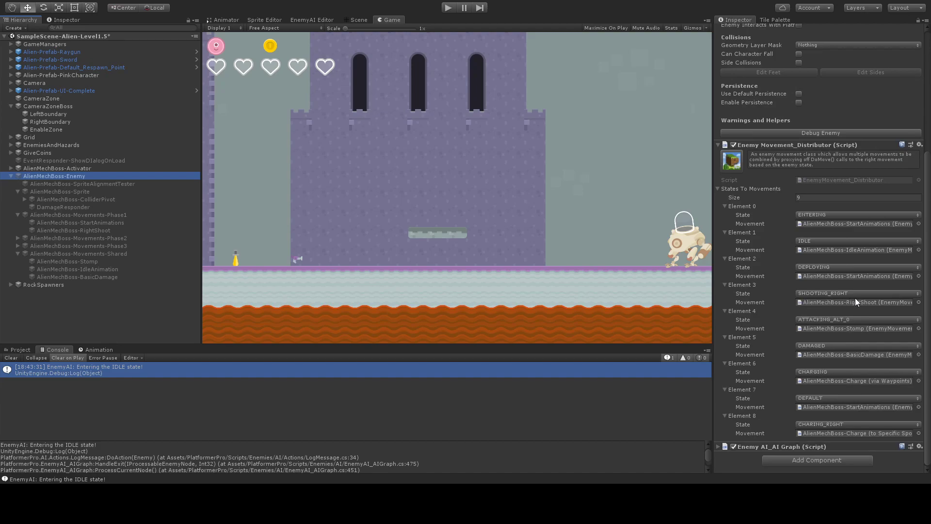
pyautogui.click(103, 231)
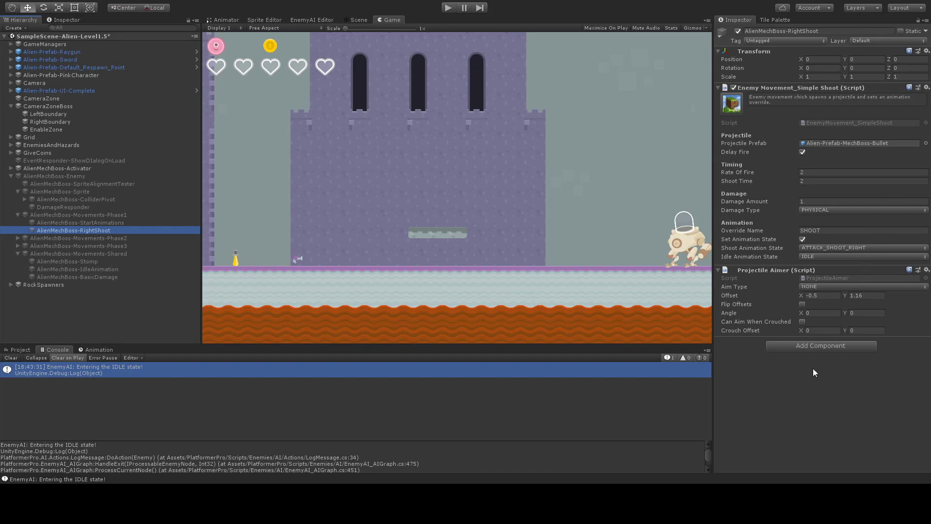
# Step: Expand the Enemy AI_AI Graph component on AlienMechBoss-Enemy and review its phase graphs alongside the movement assignments
pyautogui.click(70, 175)
pyautogui.scroll(-6, 803, 296)
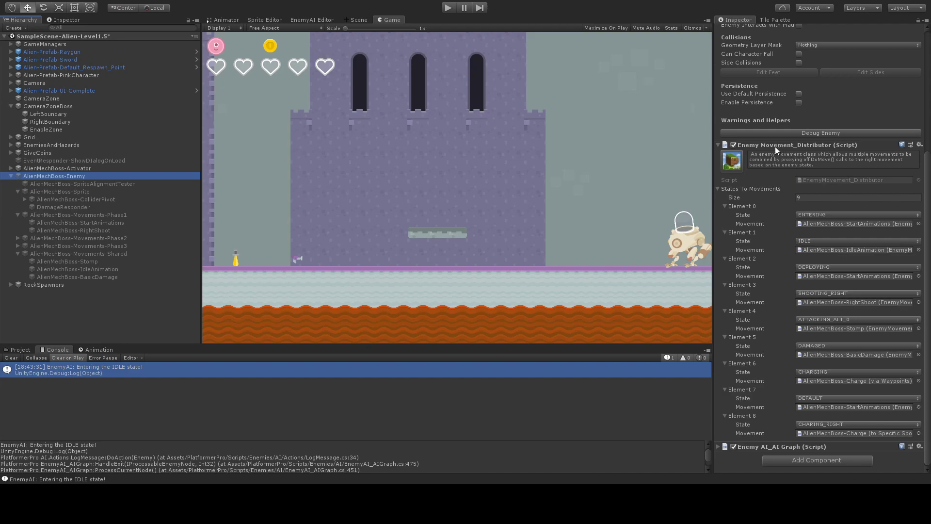
pyautogui.click(717, 446)
pyautogui.scroll(-10, 776, 406)
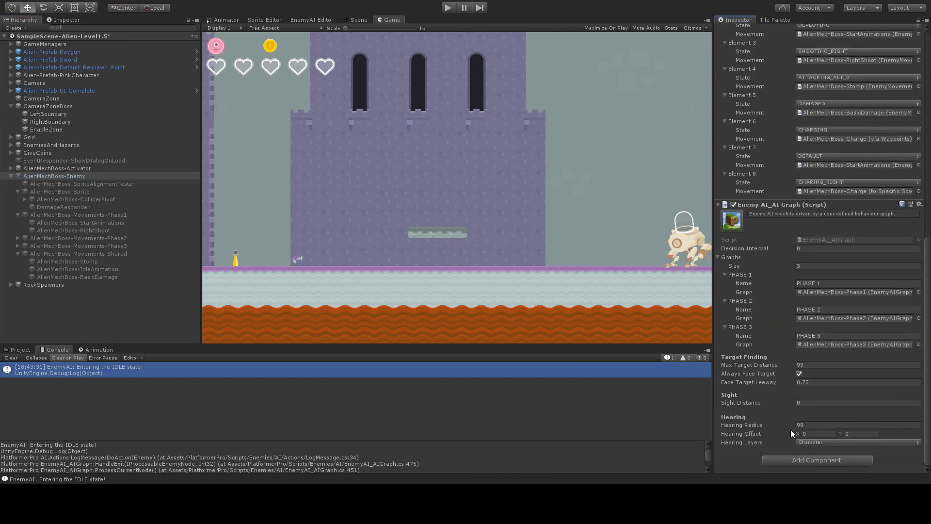
pyautogui.scroll(4, 854, 404)
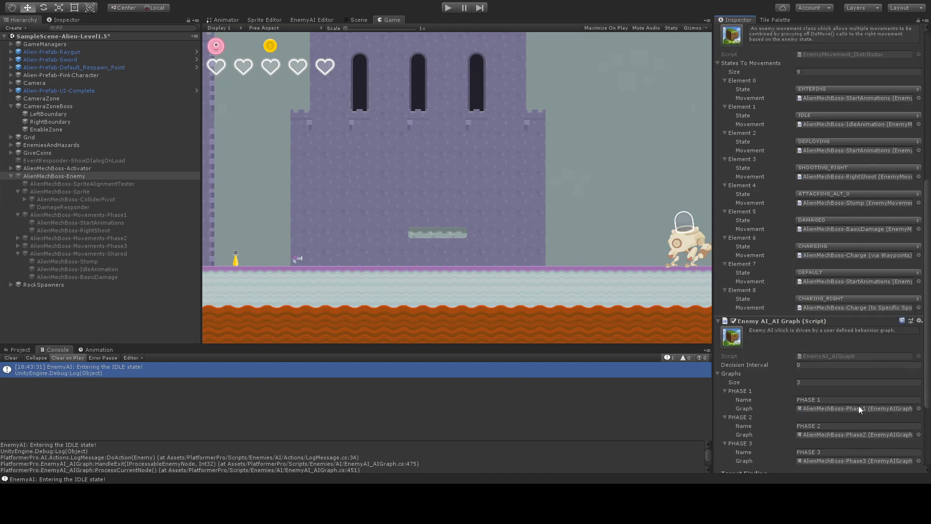